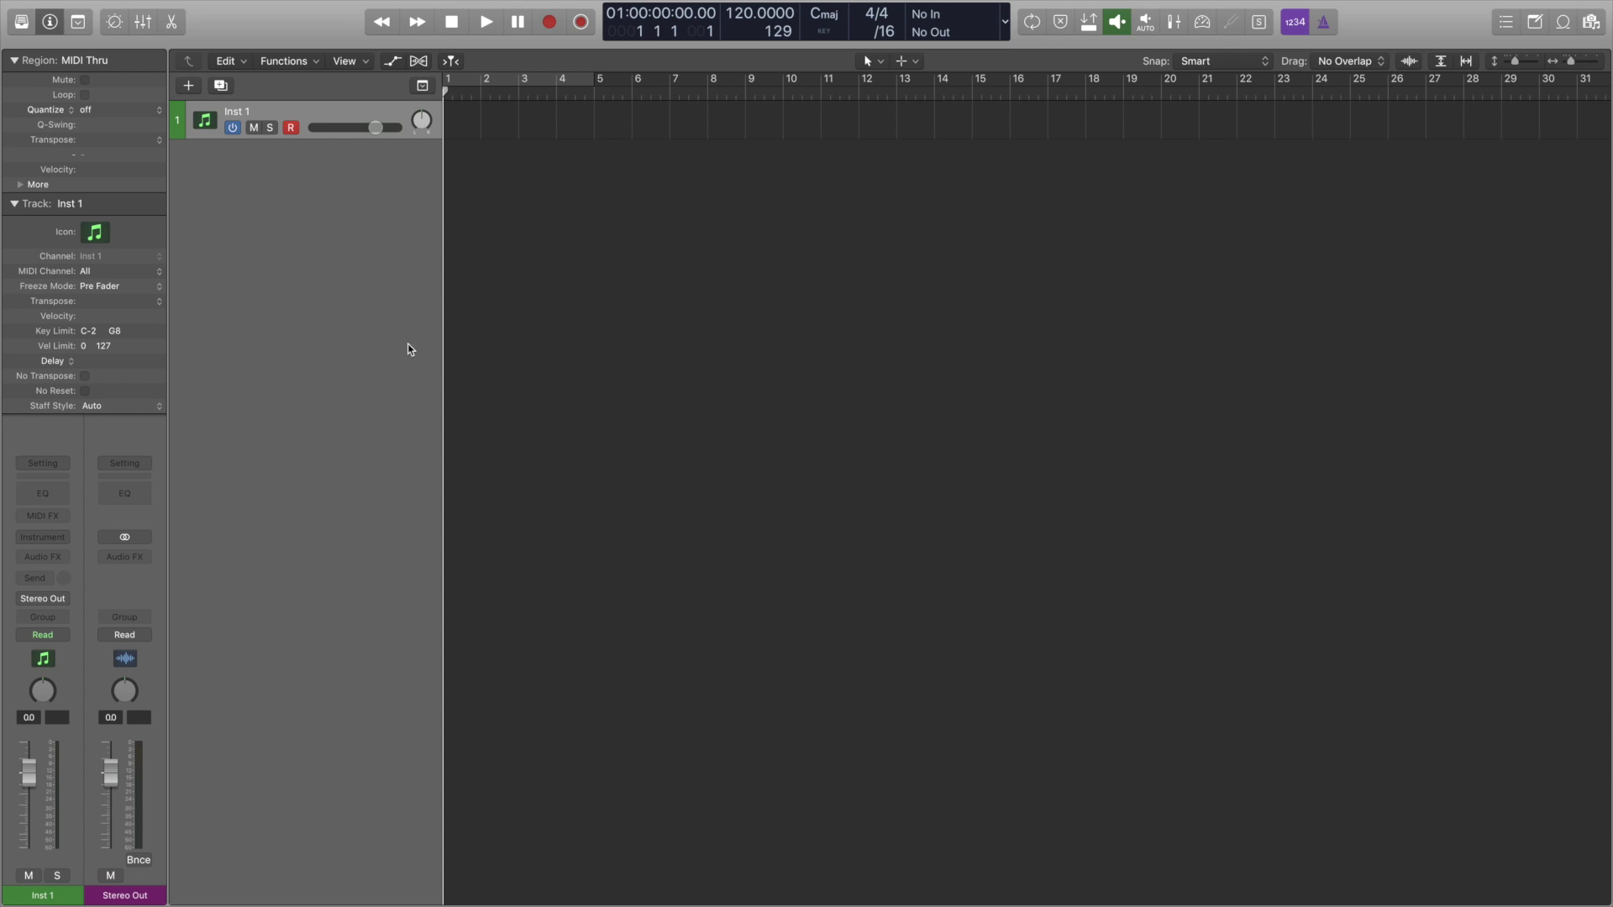
Load Battery 4 as the Inst 1 track's instrument in the Multi-Output (8xStereo, 8xMono) configuration
click(61, 537)
mouse_move(126, 569)
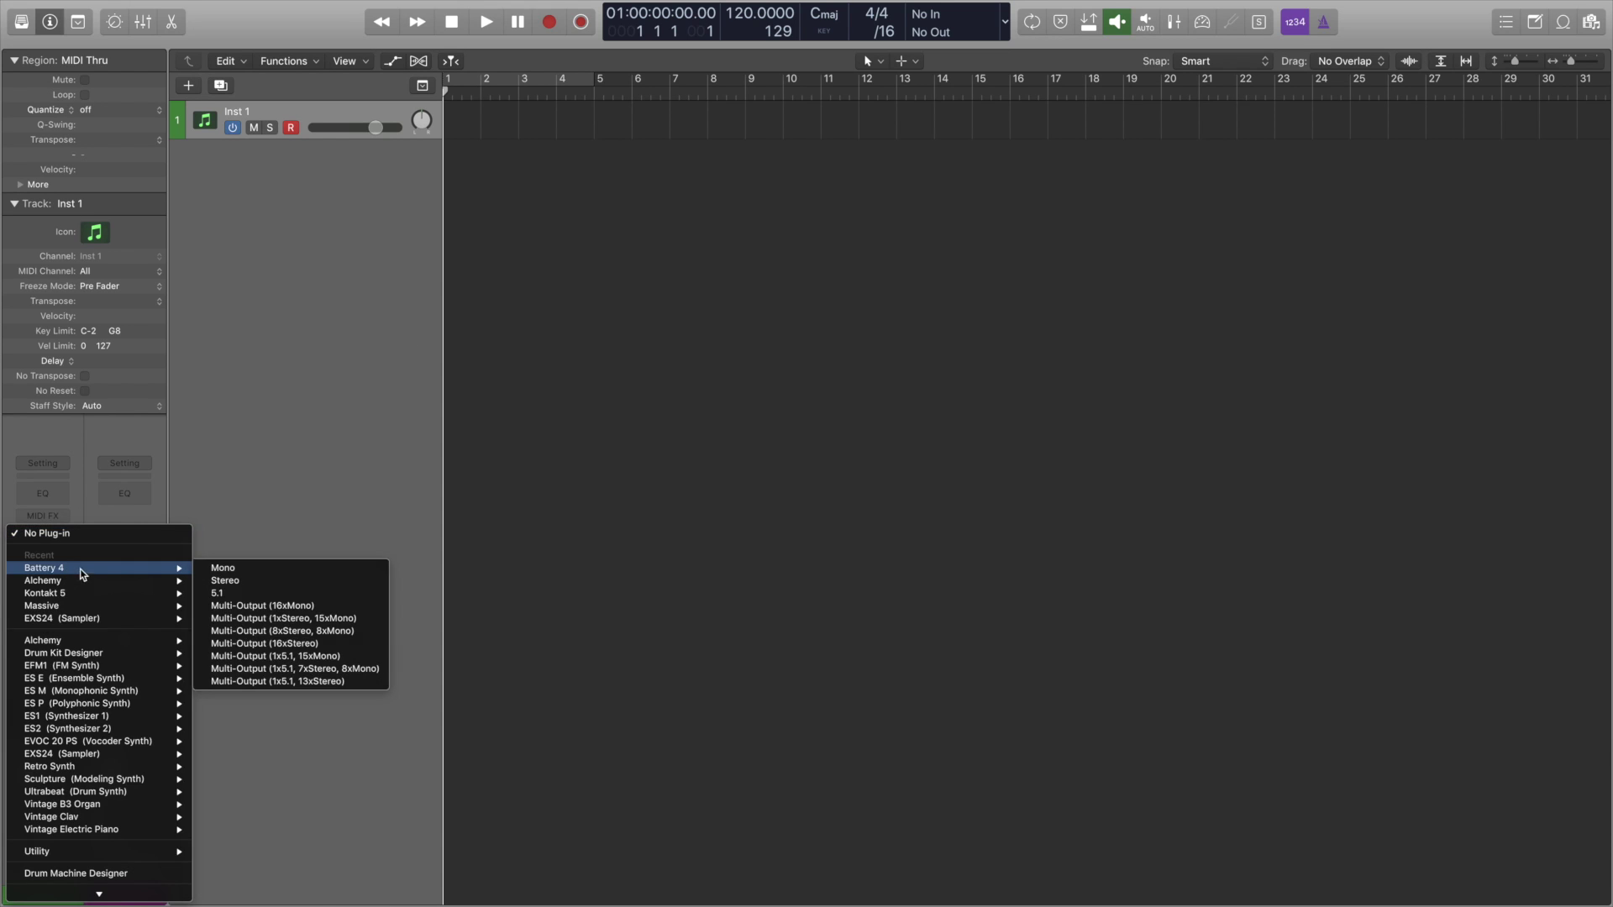
click(344, 639)
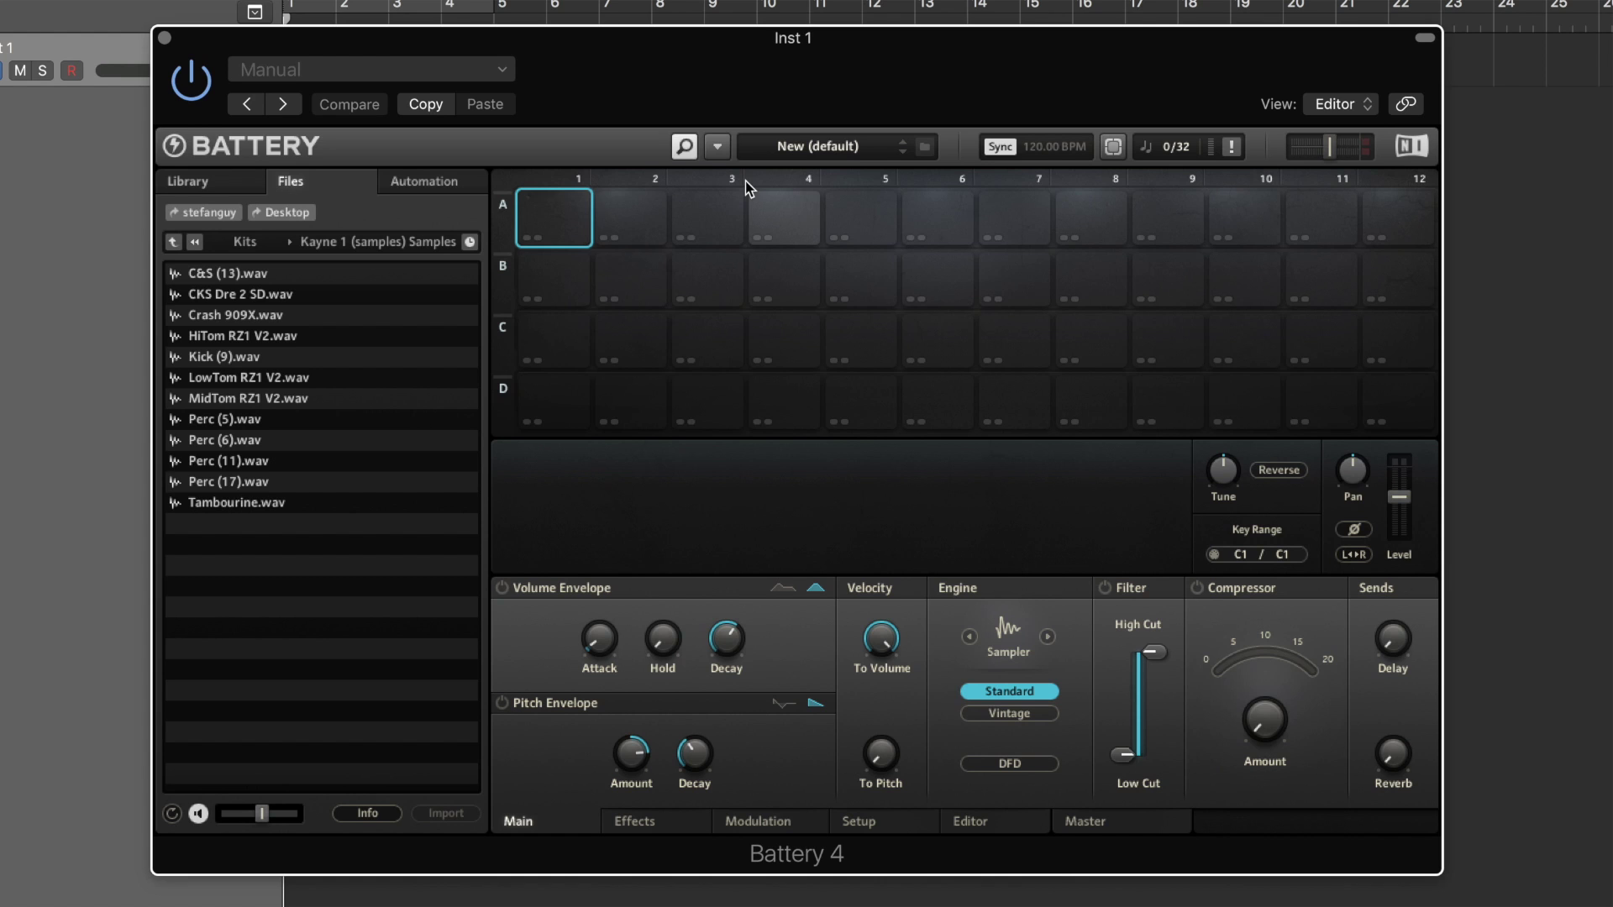
In Battery's Engine preferences, set the audio outputs for new instances to Custom with 8 stereo and 16 mono channels
click(723, 148)
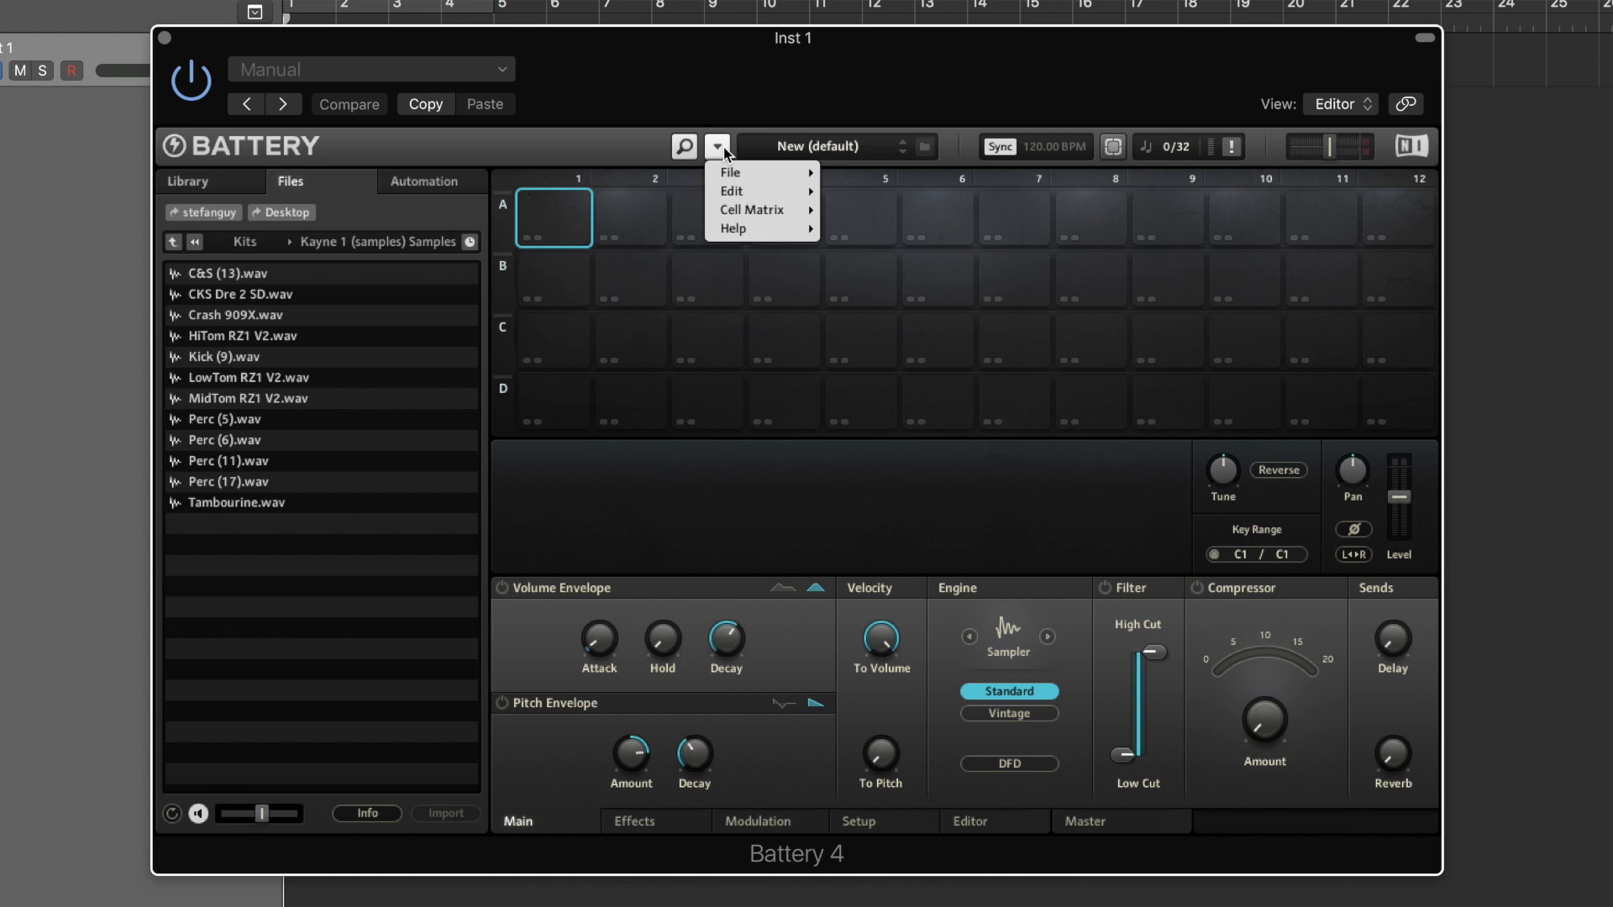
mouse_move(732, 192)
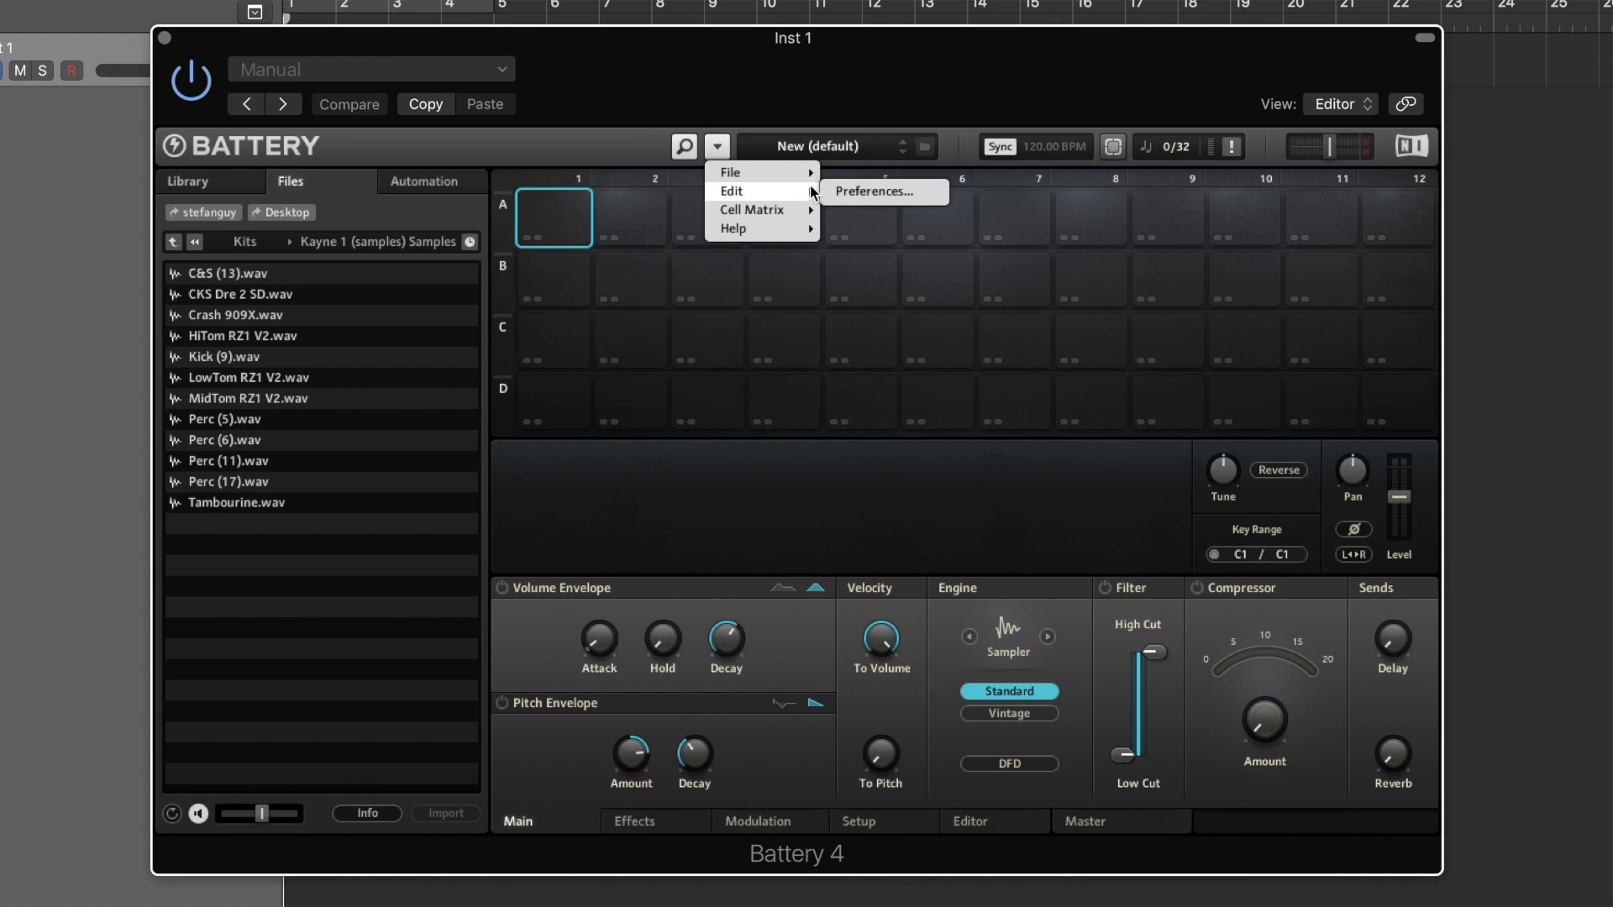
click(890, 191)
click(582, 367)
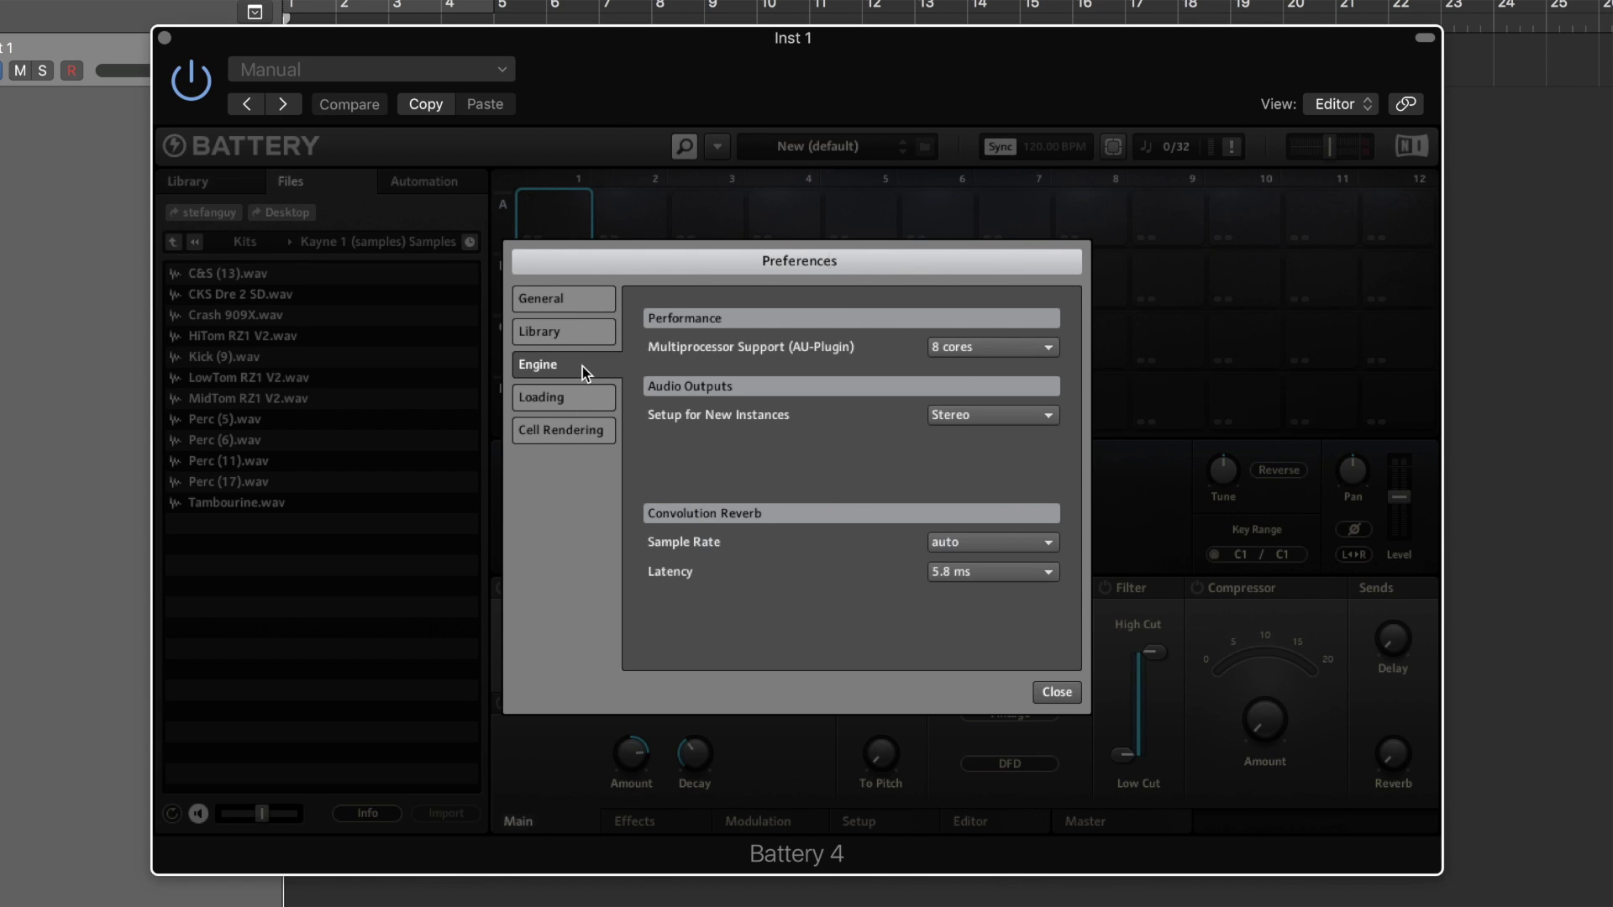
click(1048, 417)
click(1020, 457)
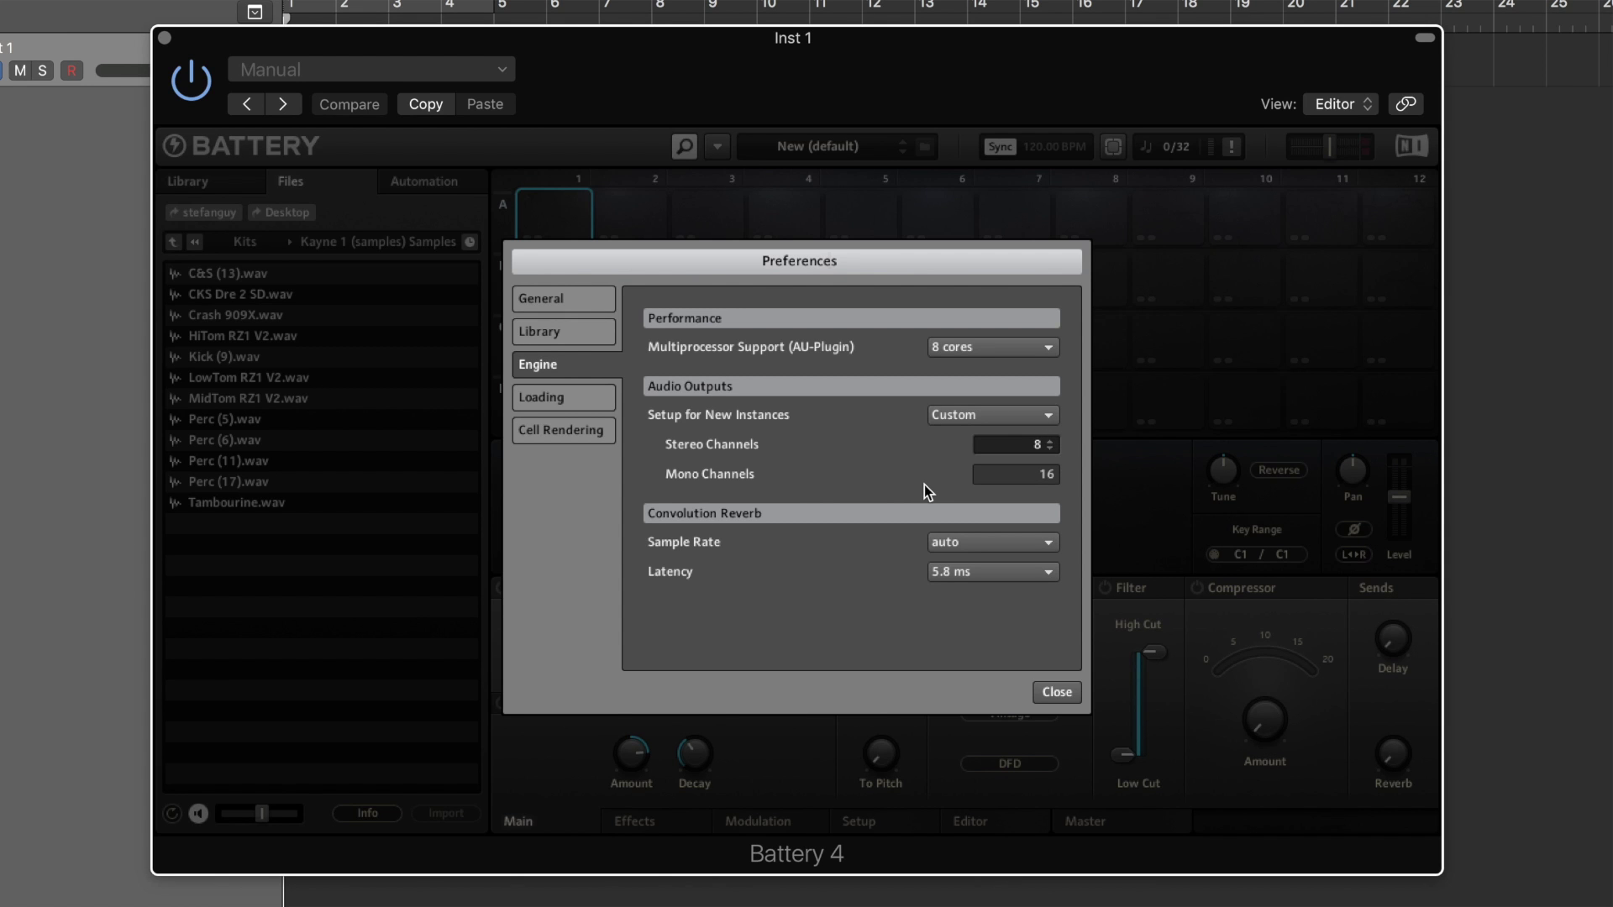
click(1057, 692)
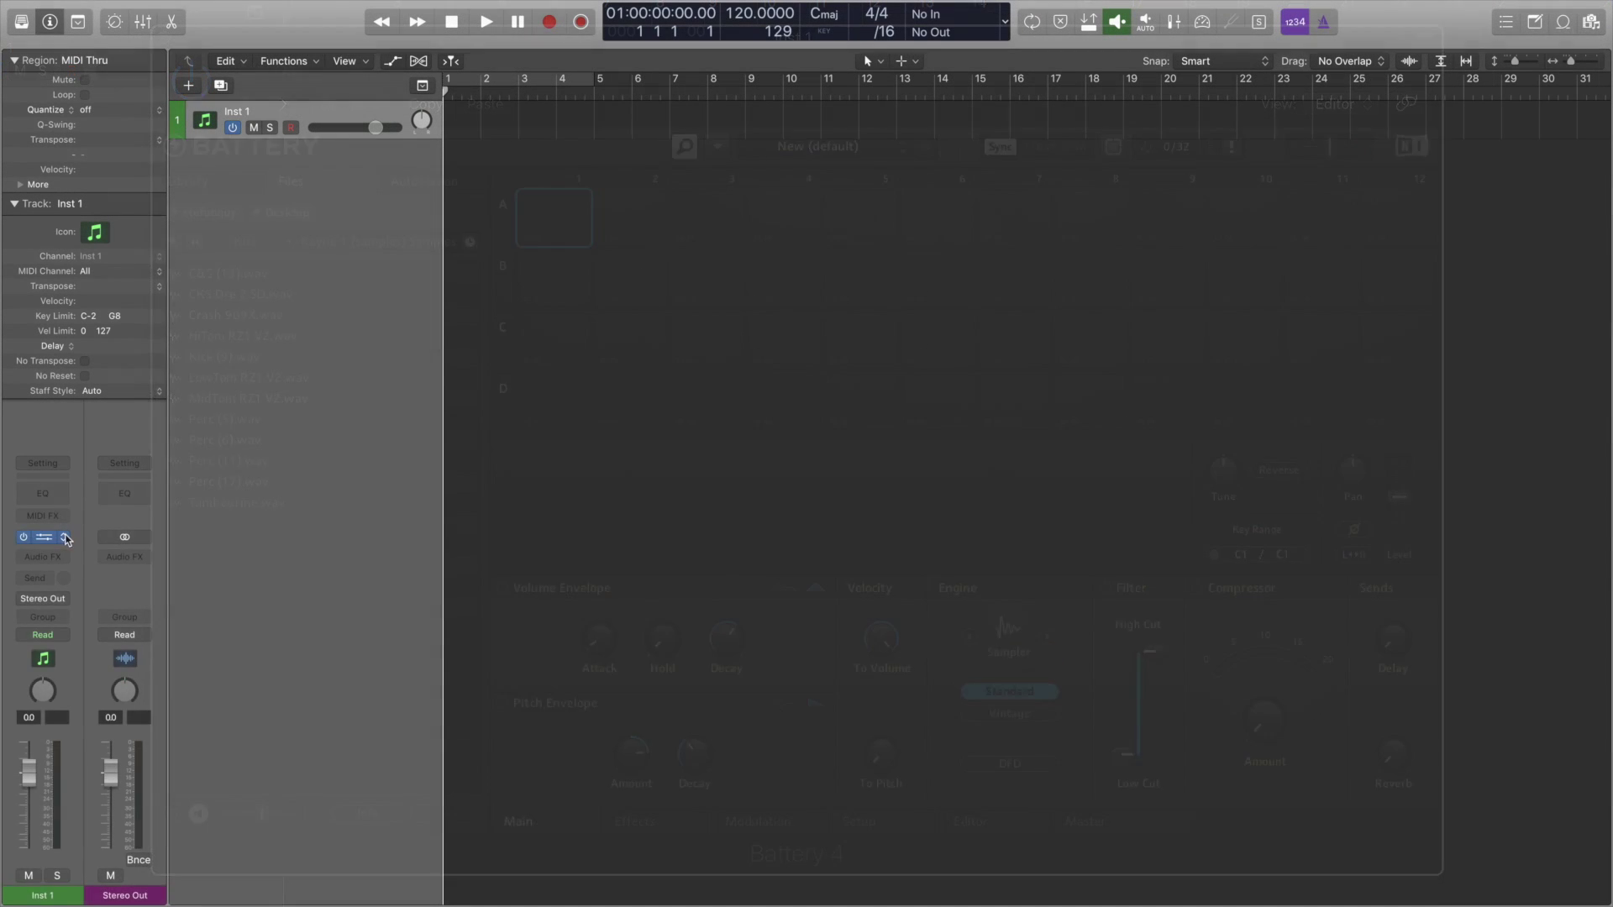
Remove Battery 4 from the Inst 1 track and load a fresh instance as Multi-Output (8xStereo, 8xMono)
click(77, 502)
click(78, 504)
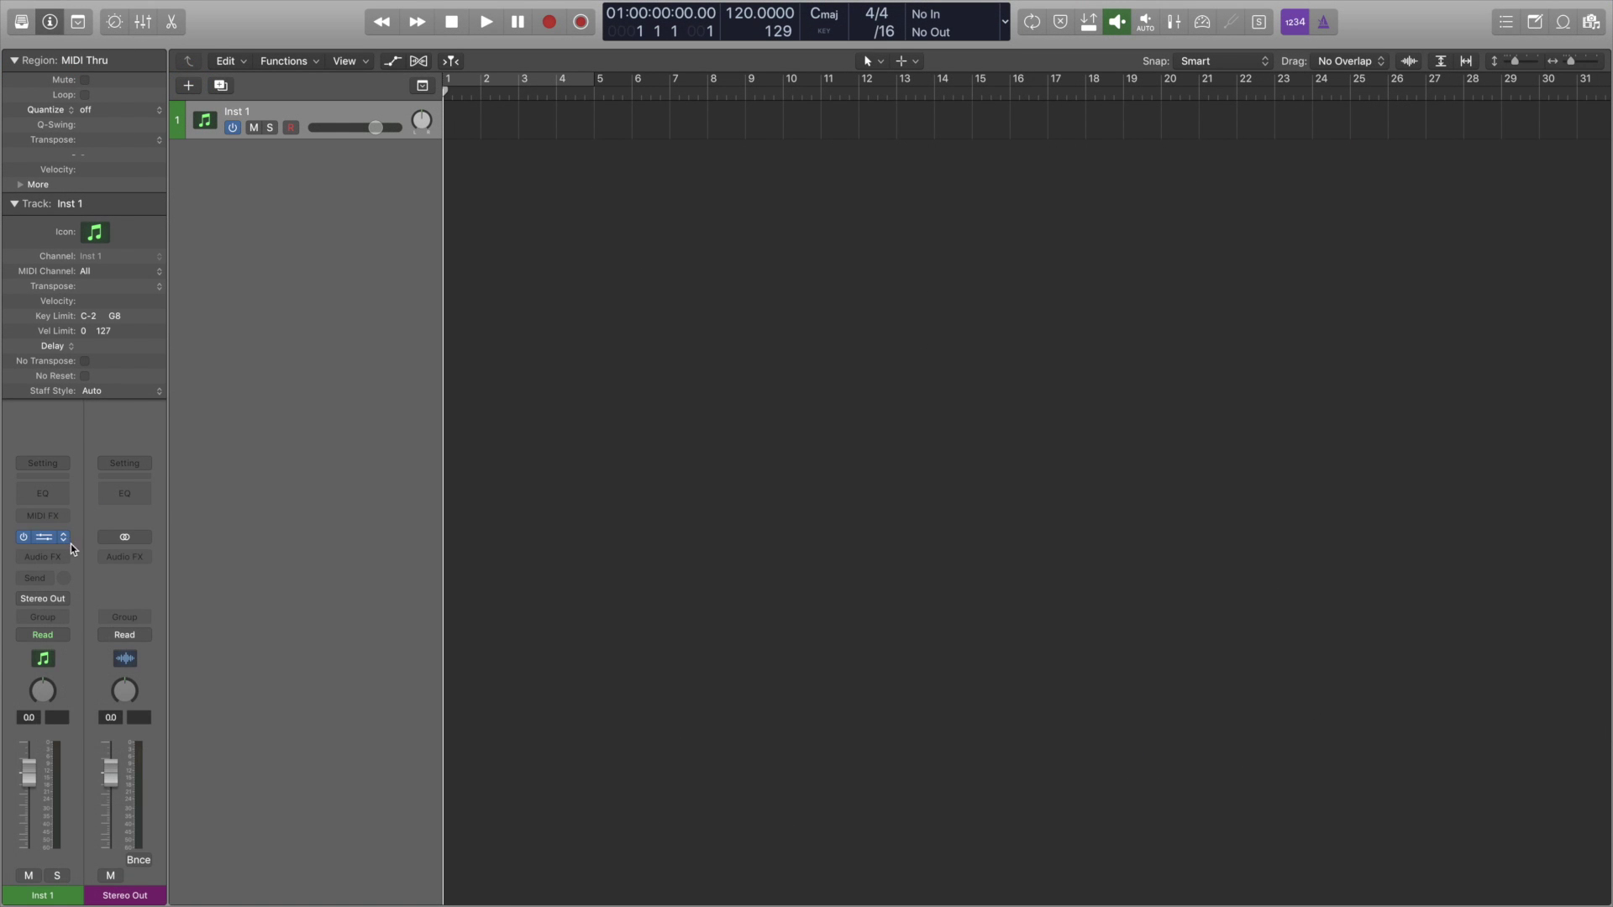
click(63, 538)
mouse_move(73, 568)
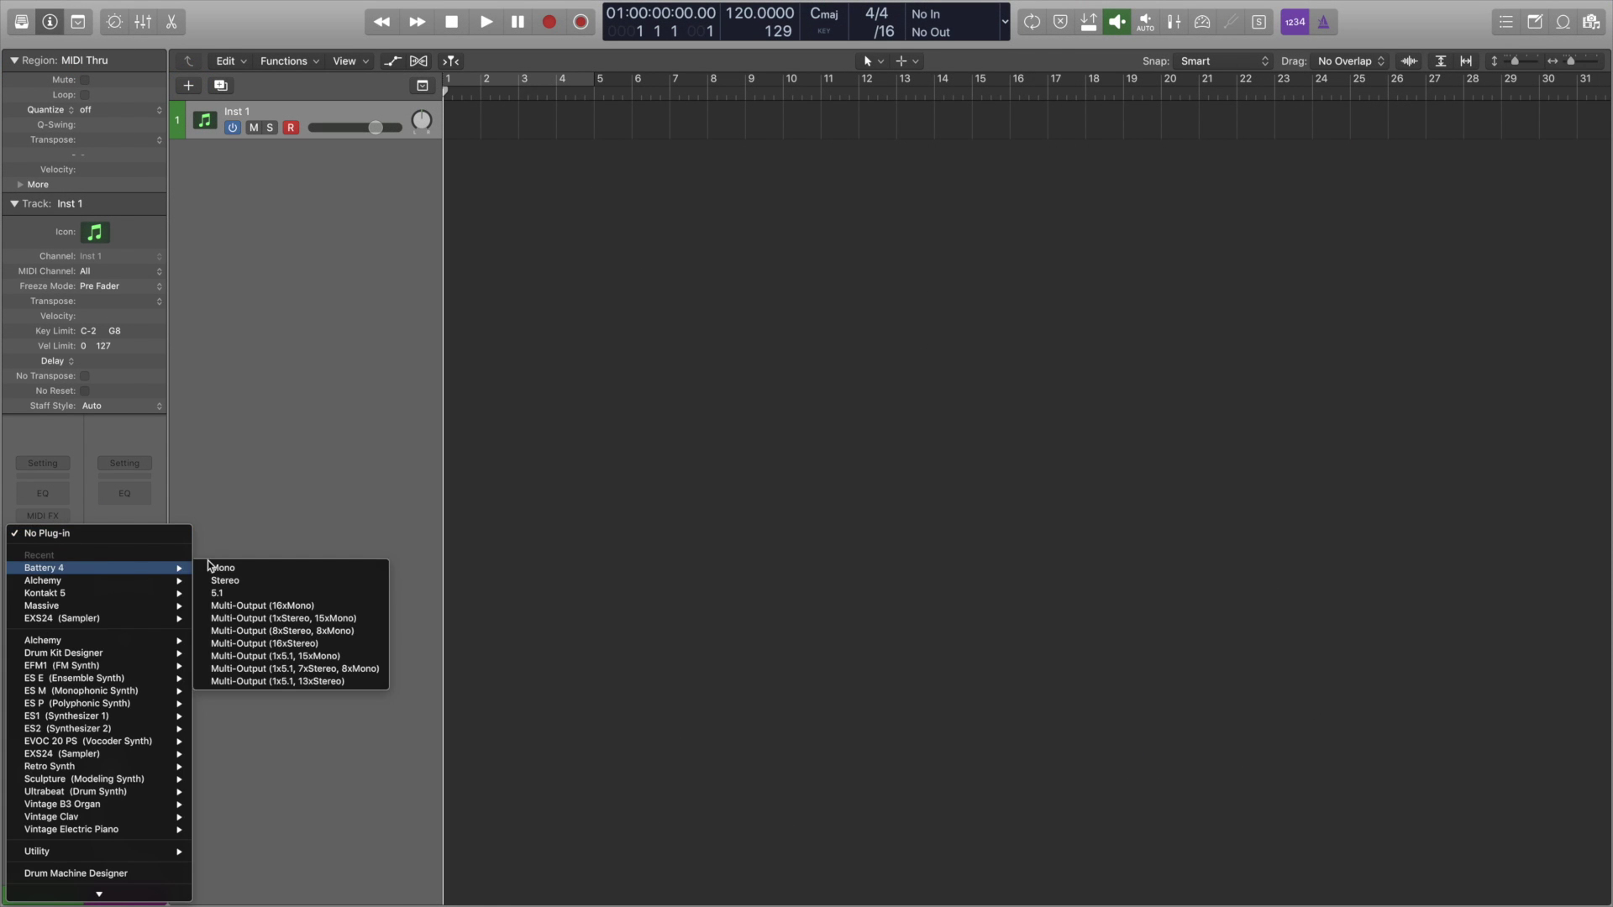
click(367, 636)
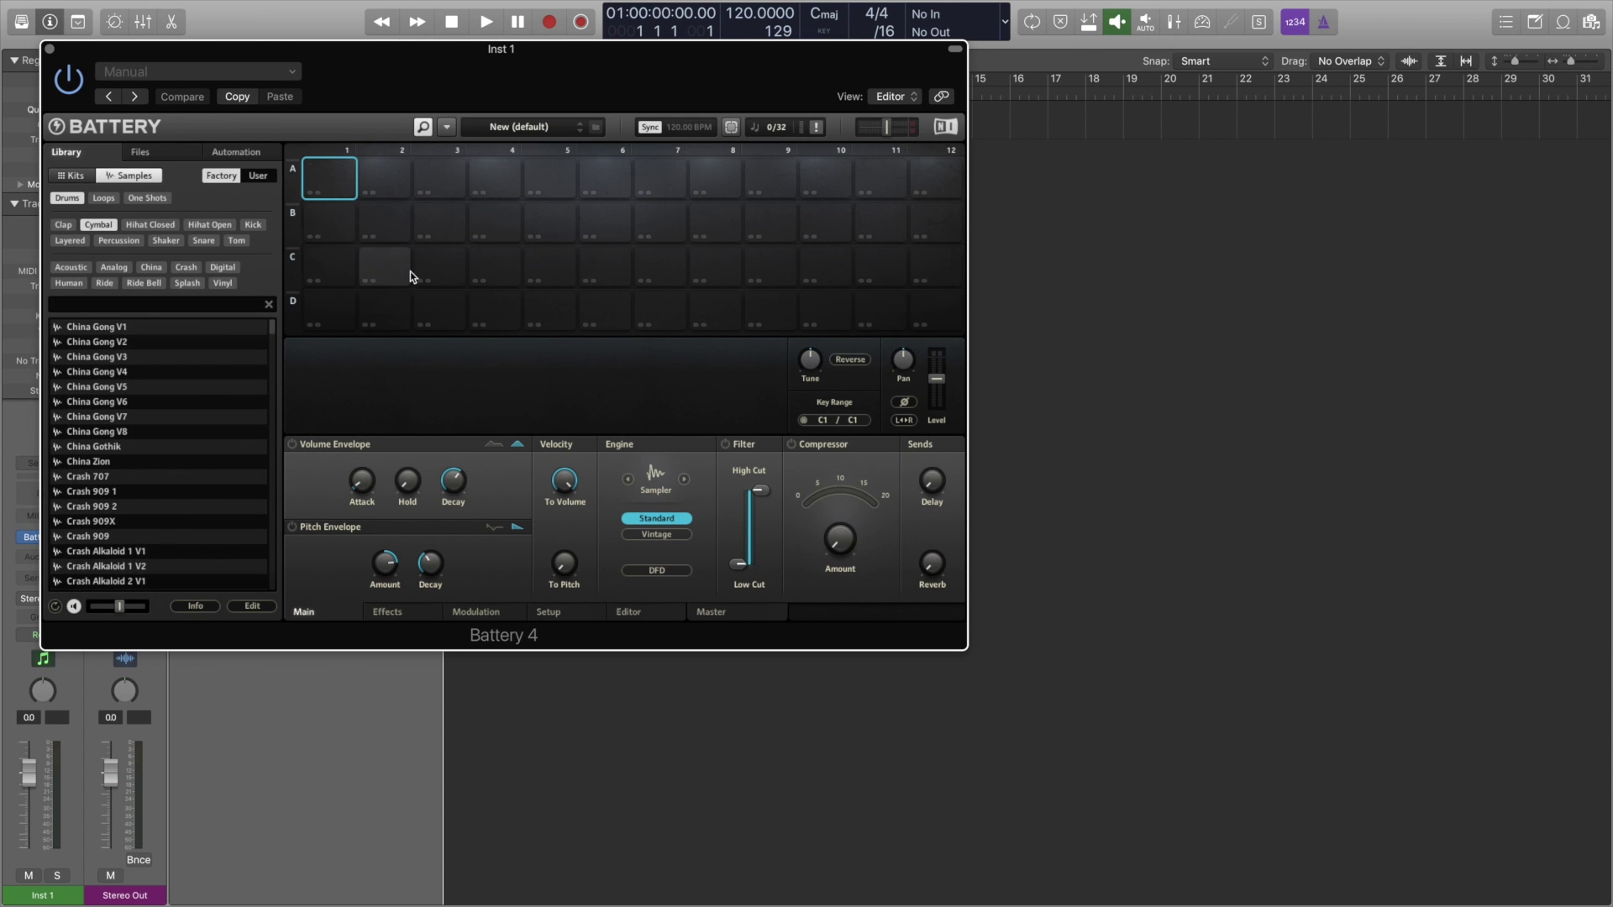
Resize Battery's cell matrix to four rows by four columns, deleting the last 8 columns
click(448, 127)
mouse_move(469, 172)
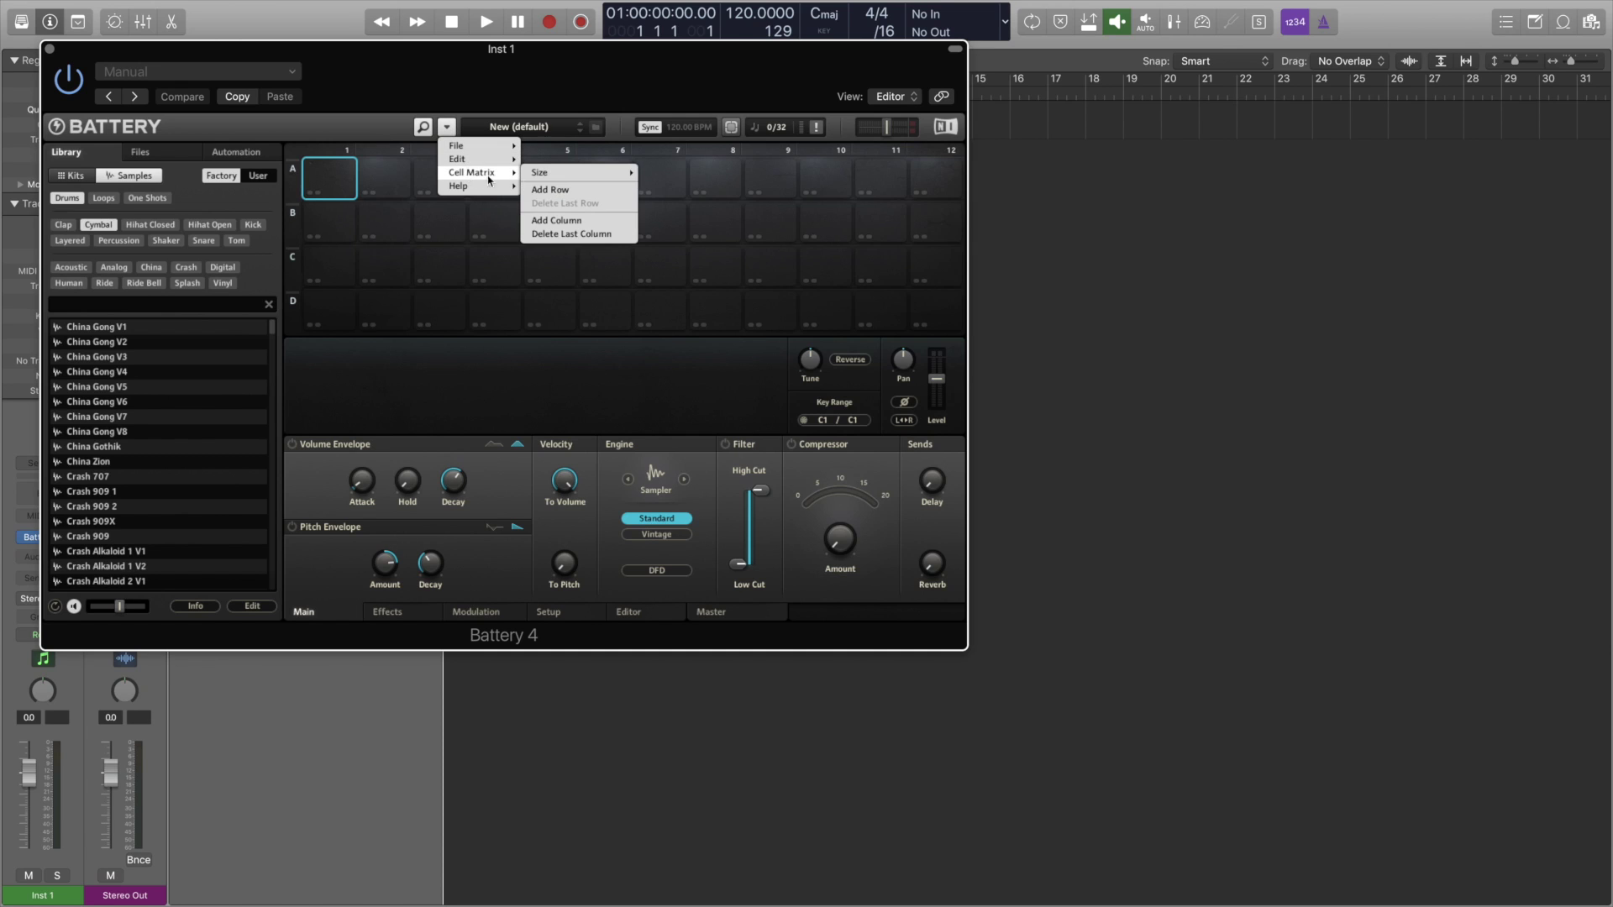
mouse_move(582, 173)
click(682, 174)
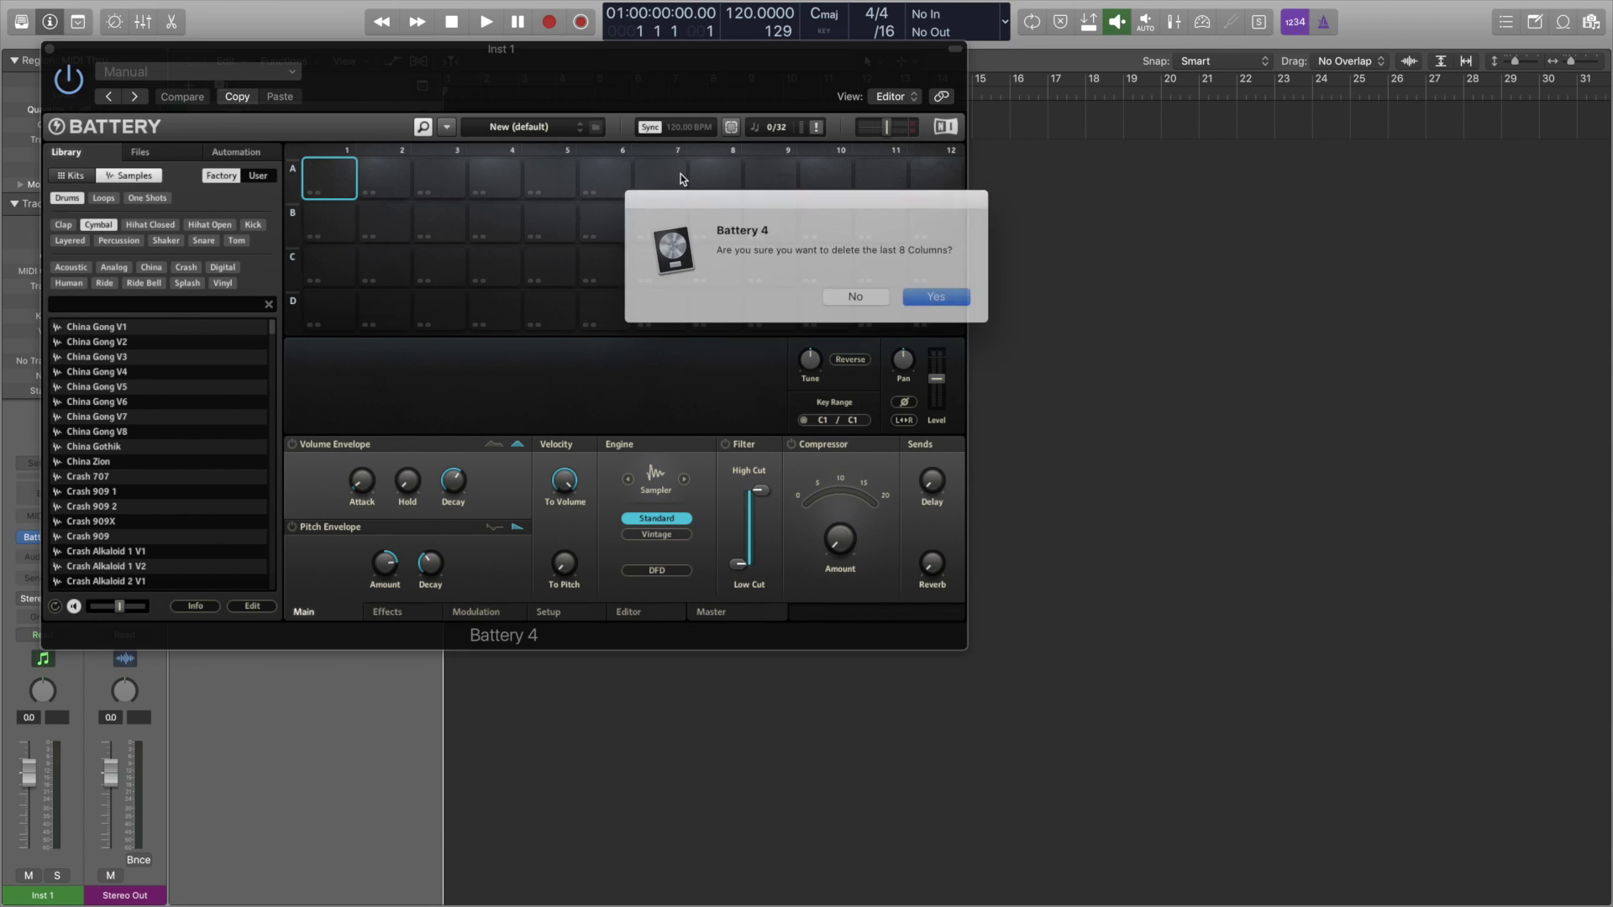
click(916, 295)
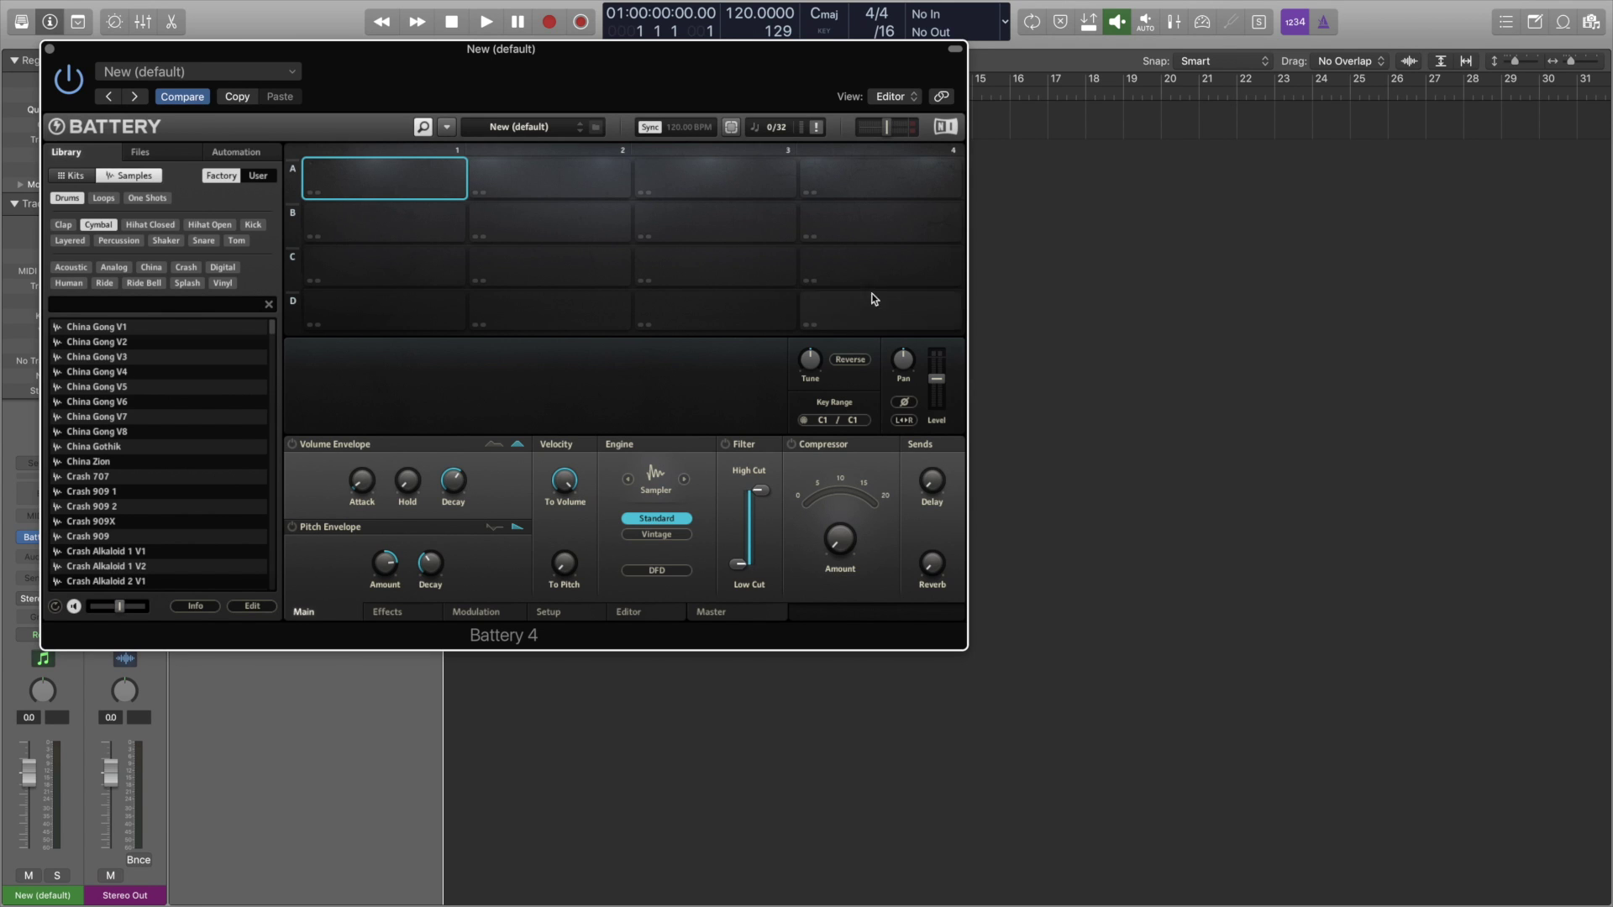
Fill cells A1 to A4 with the factory samples Kick 707 2, Snare 606X 2, Clap 909 1 and Crash 707
click(252, 225)
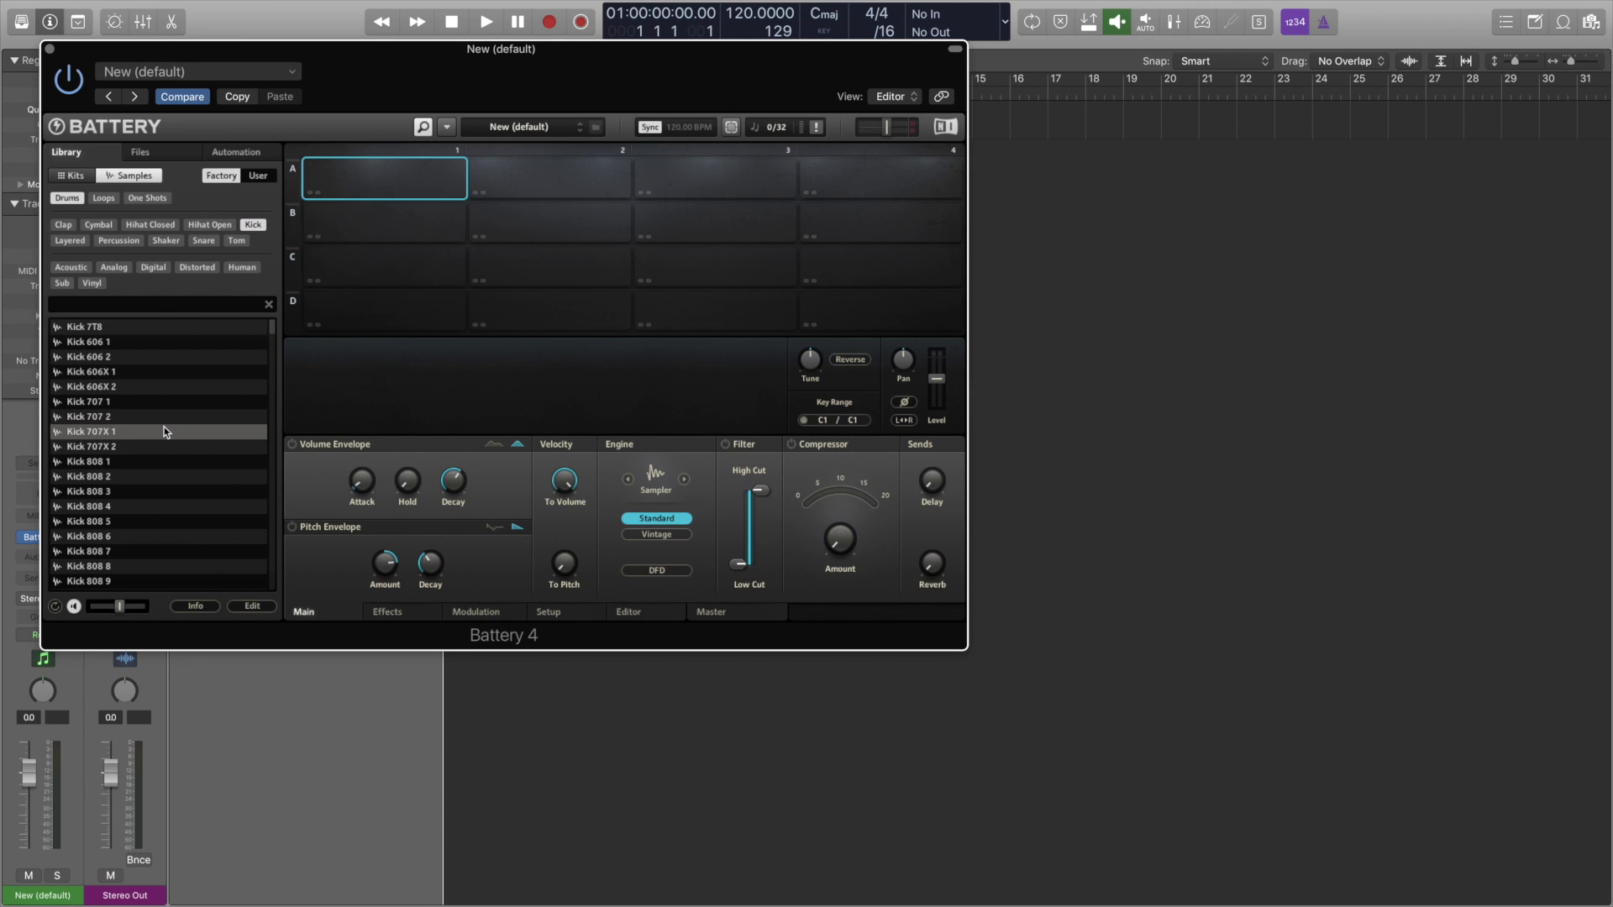
drag(153, 417, 370, 181)
click(203, 240)
scroll(142, 425, down, 5)
scroll(141, 425, down, 3)
drag(143, 508, 550, 179)
click(63, 224)
drag(93, 402, 714, 178)
click(98, 224)
drag(93, 476, 849, 193)
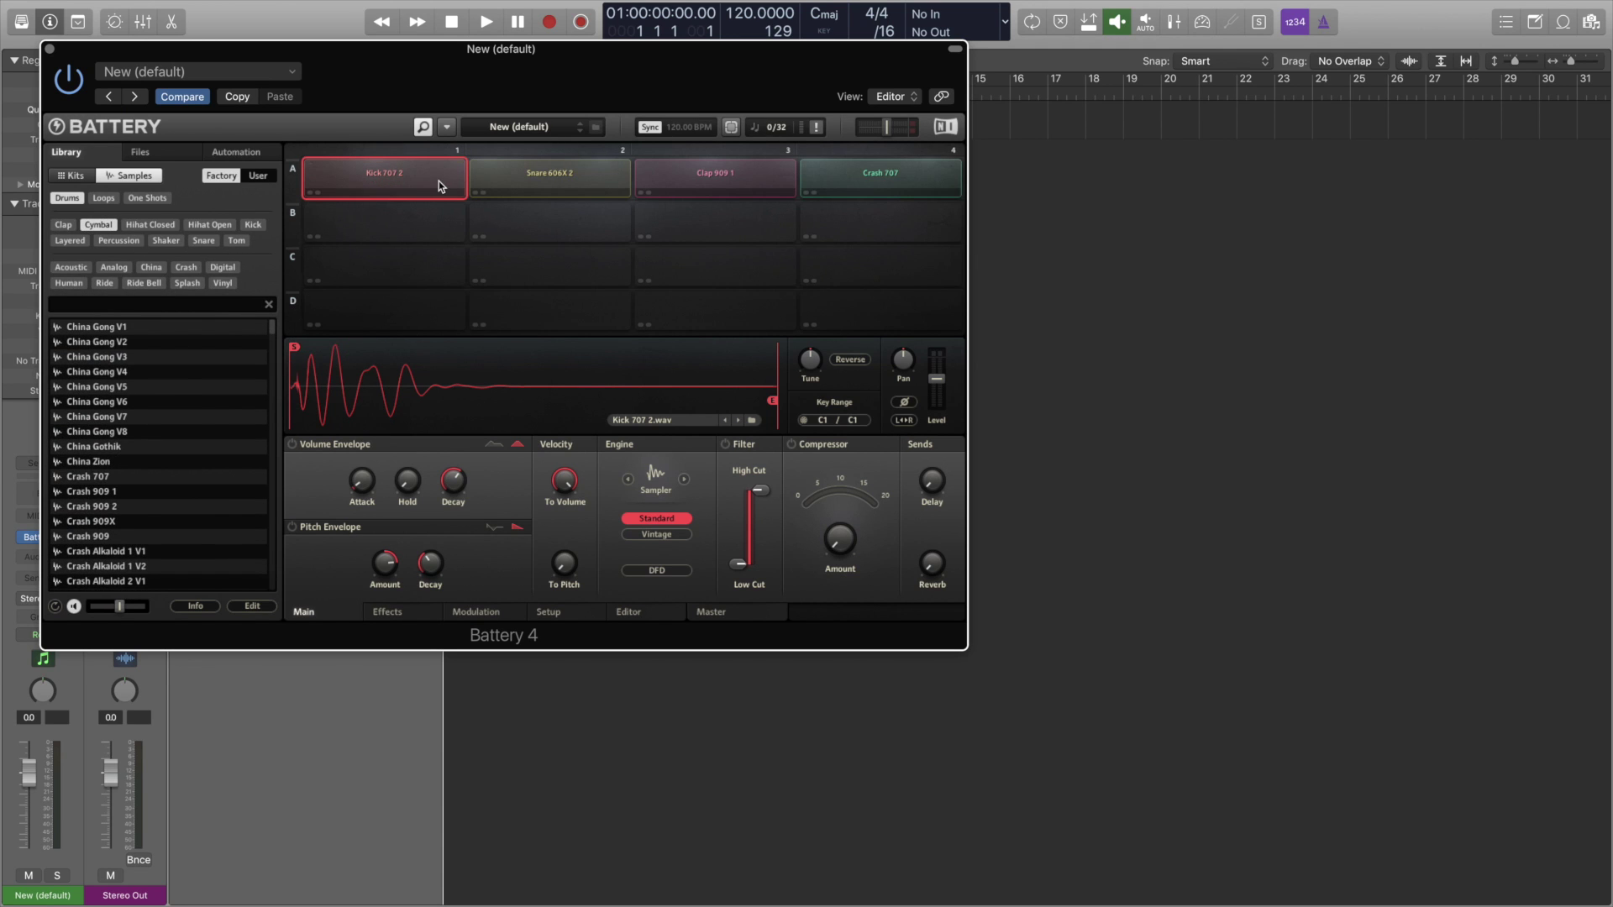
click(51, 50)
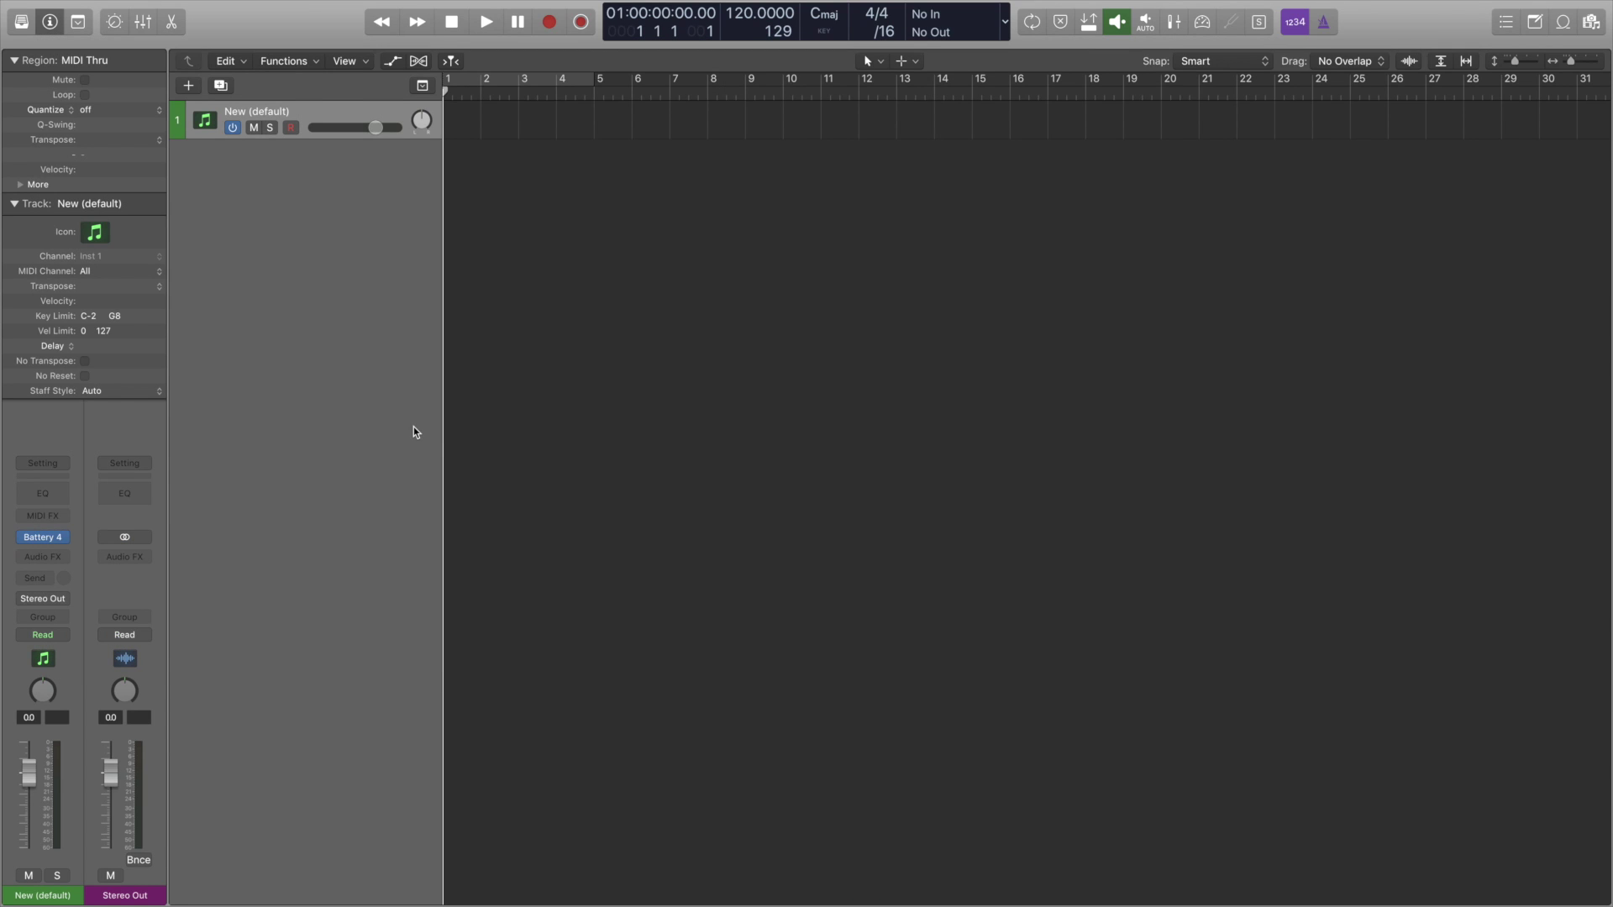
Show the mixer and add three aux channels for the Battery instrument's extra outputs
key(x)
drag(461, 474, 478, 194)
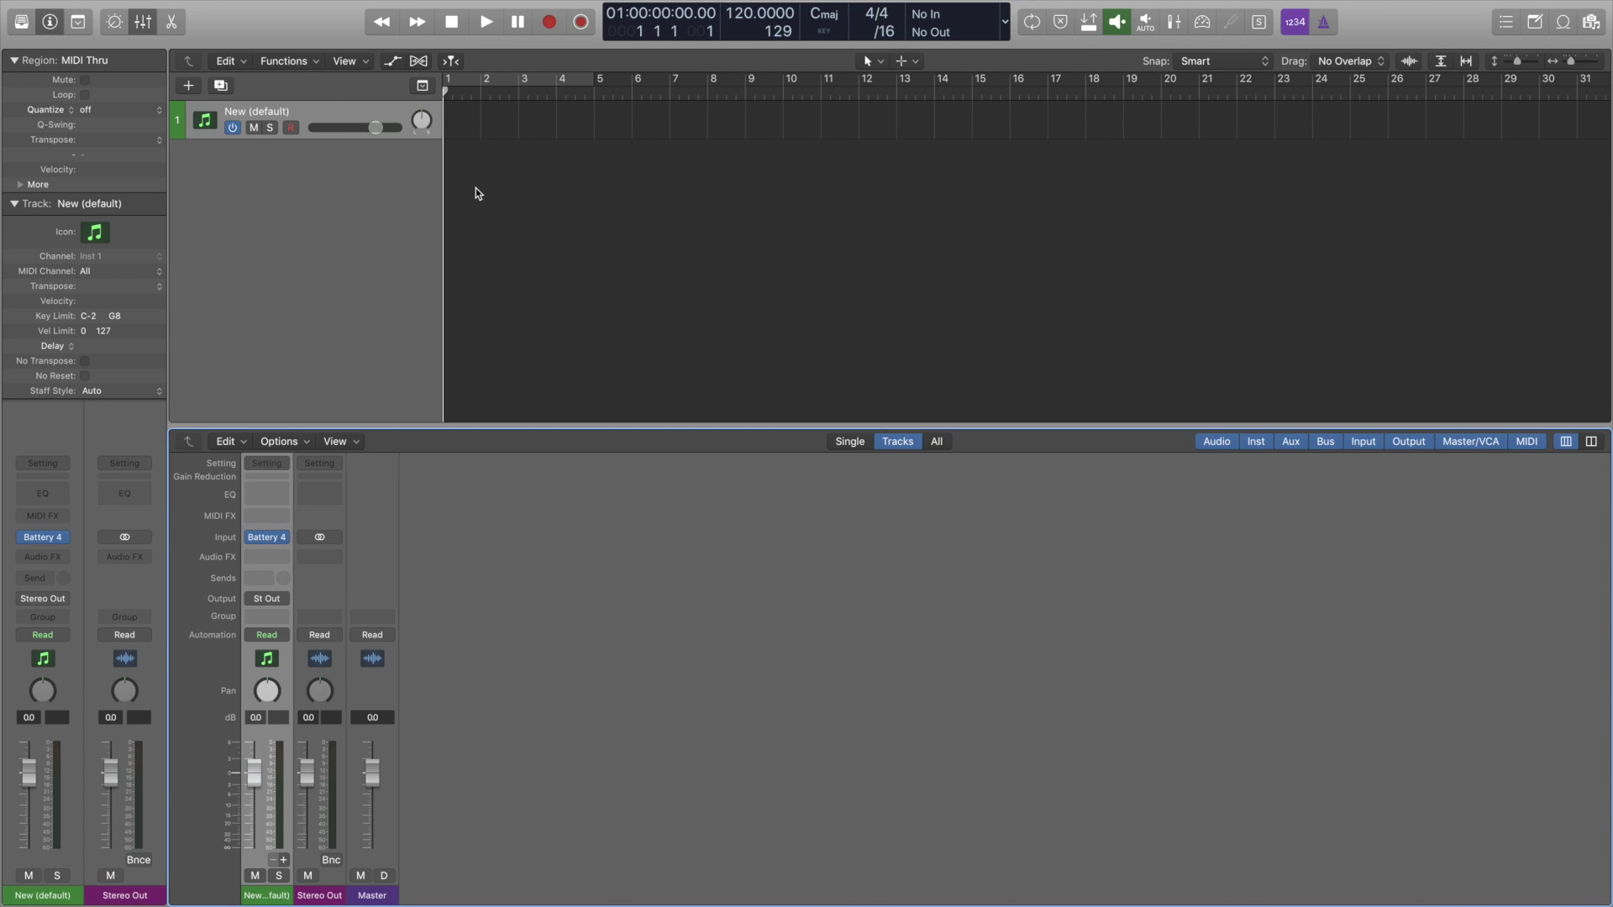
click(284, 860)
click(283, 860)
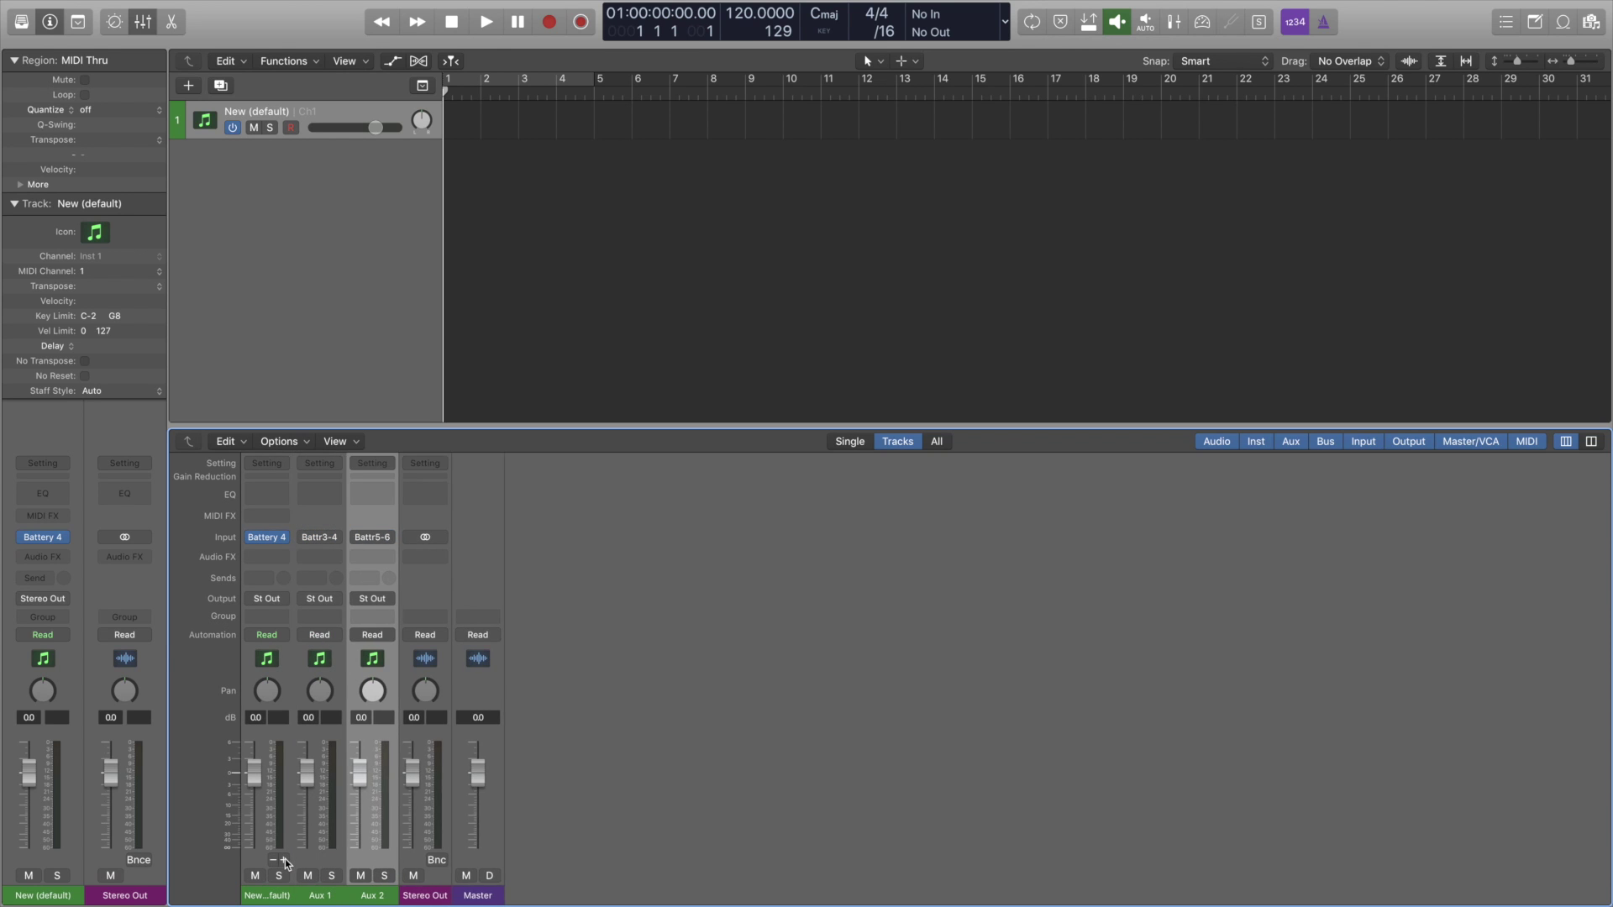
click(283, 860)
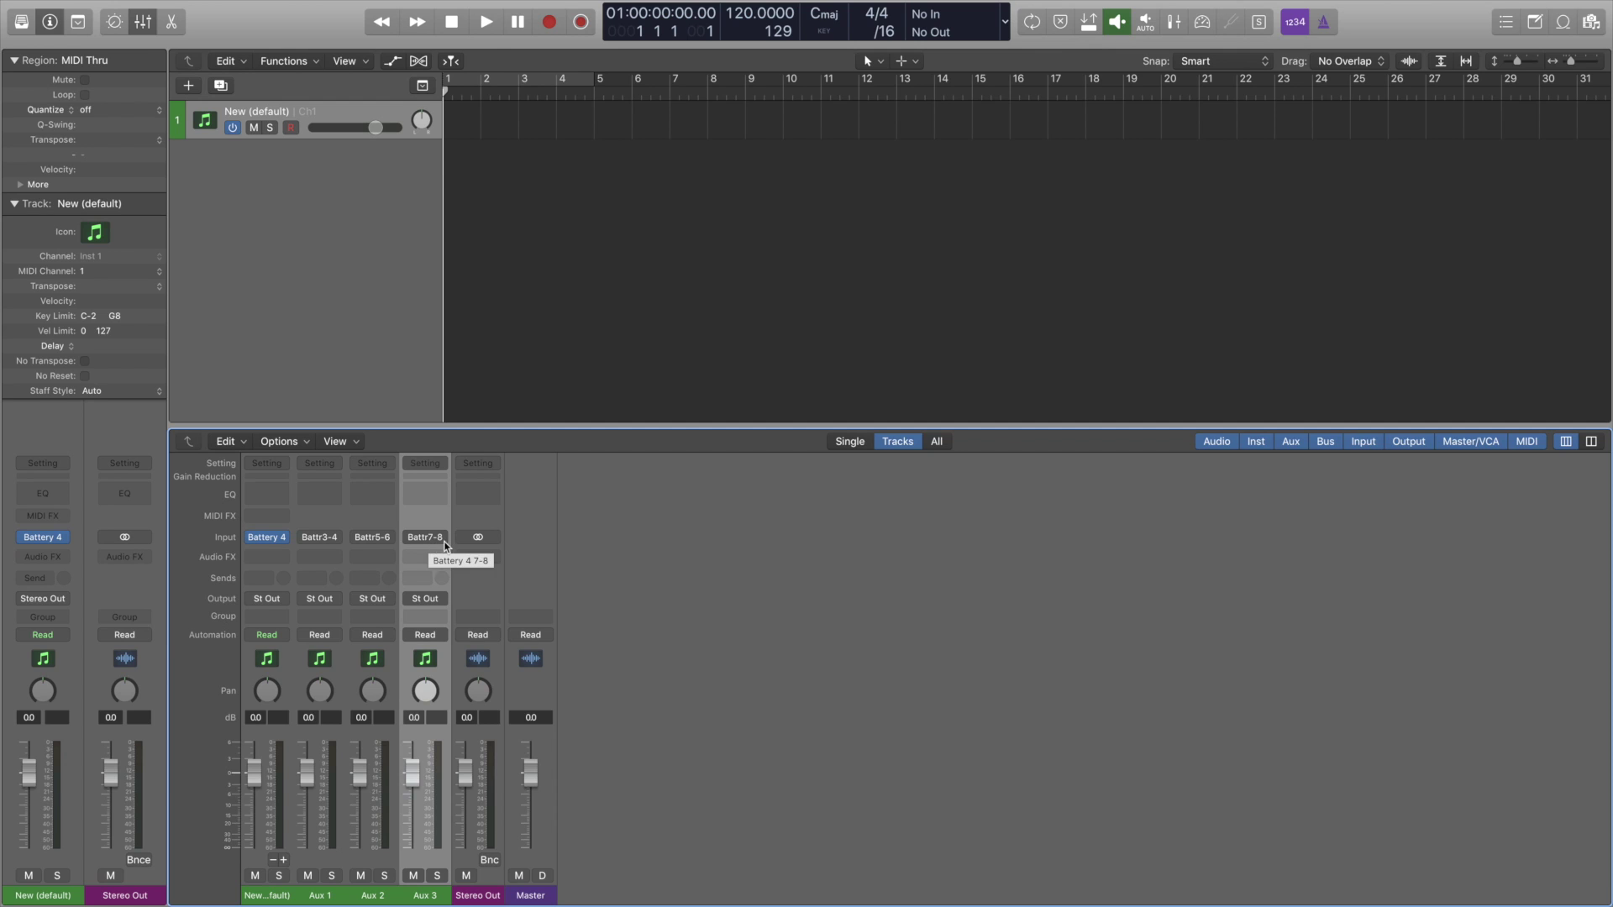
Set the input of the Aux 1 channel to the mono output Battery 4 17
click(331, 540)
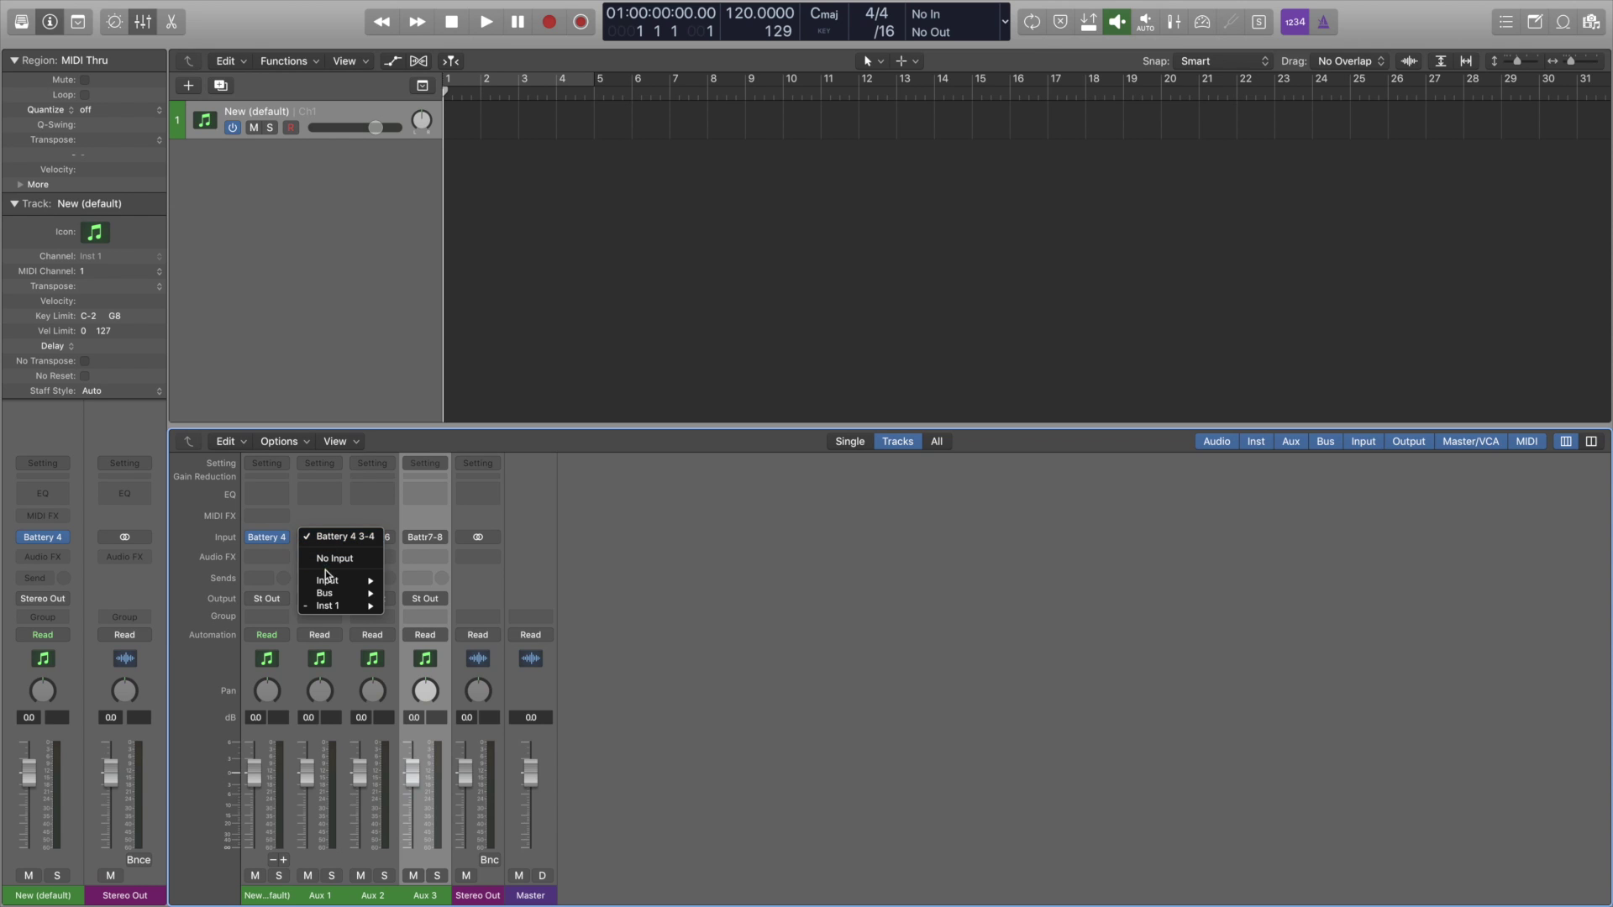
mouse_move(324, 608)
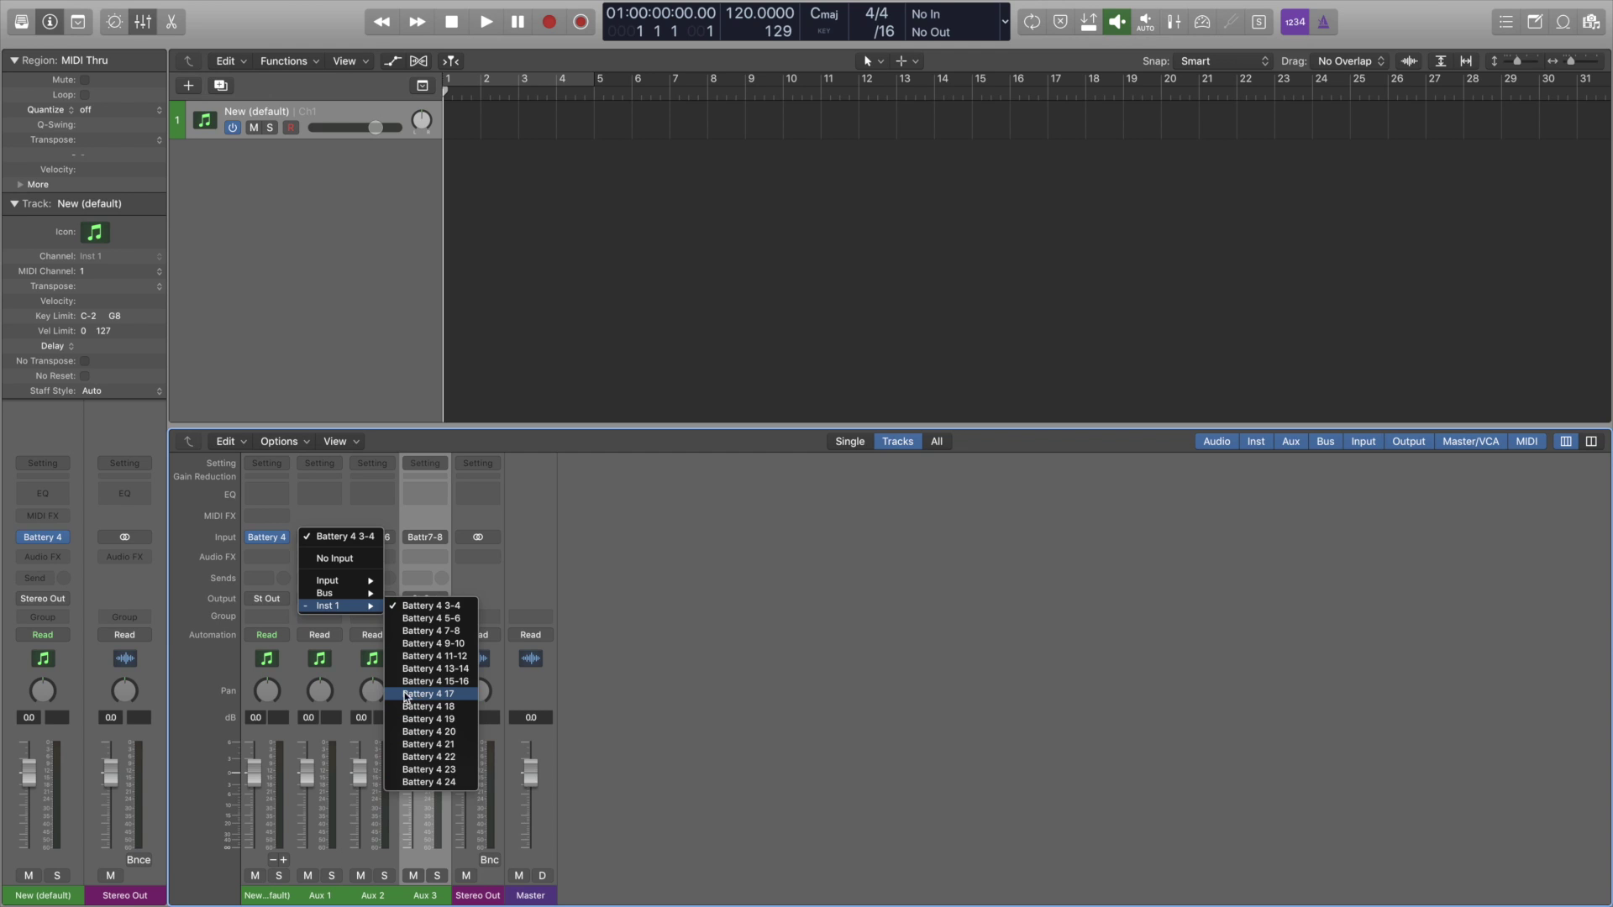
click(464, 700)
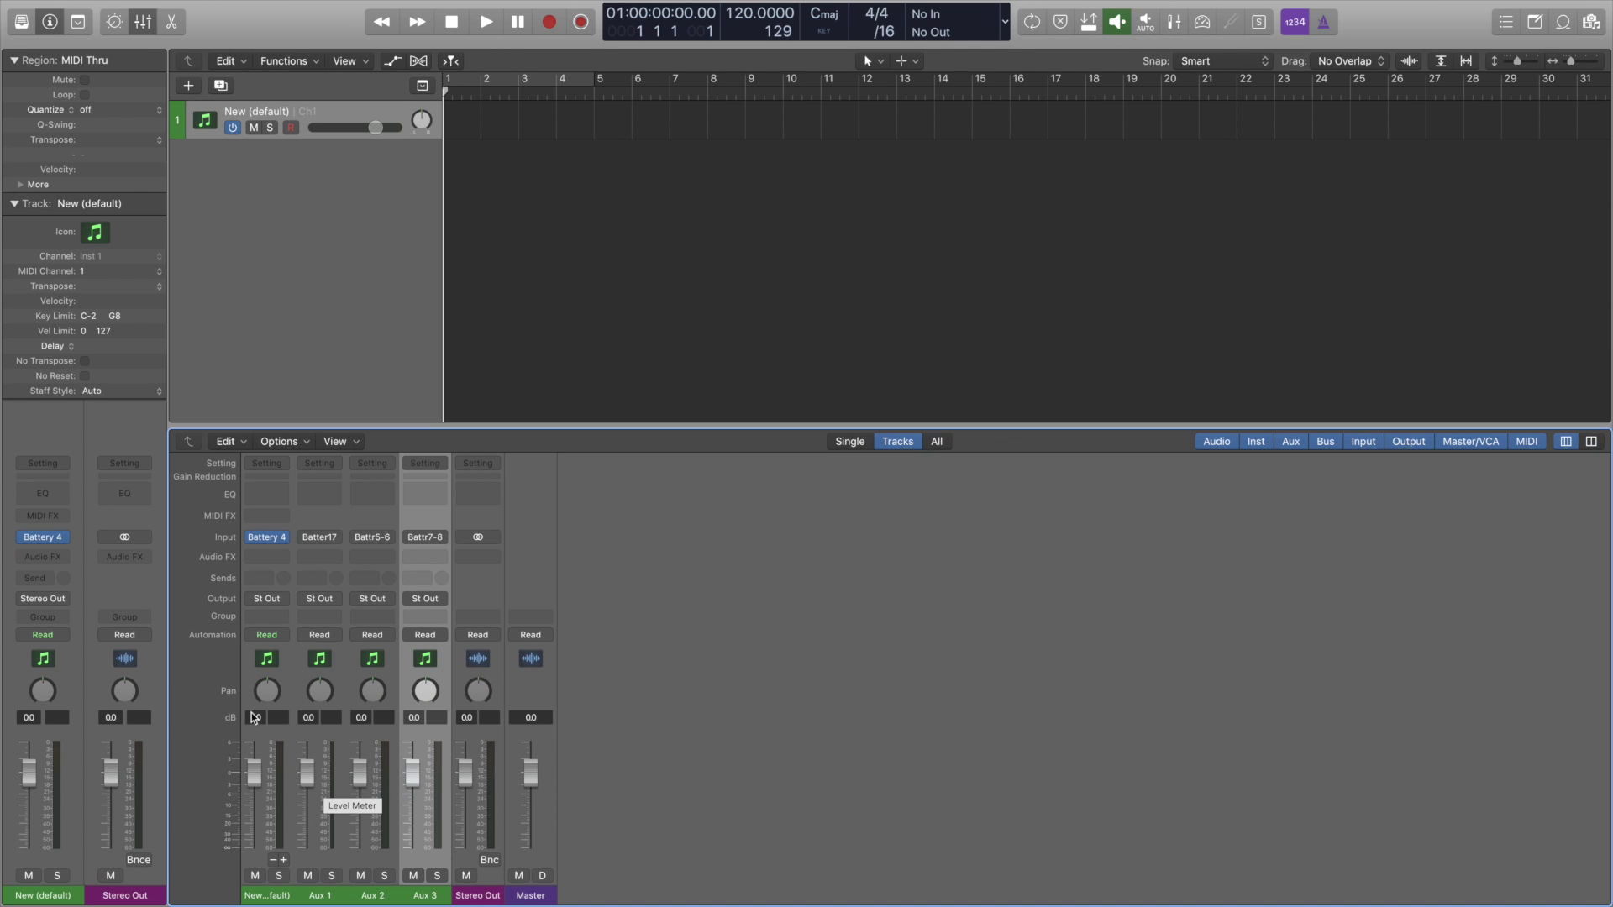
click(280, 538)
mouse_move(284, 541)
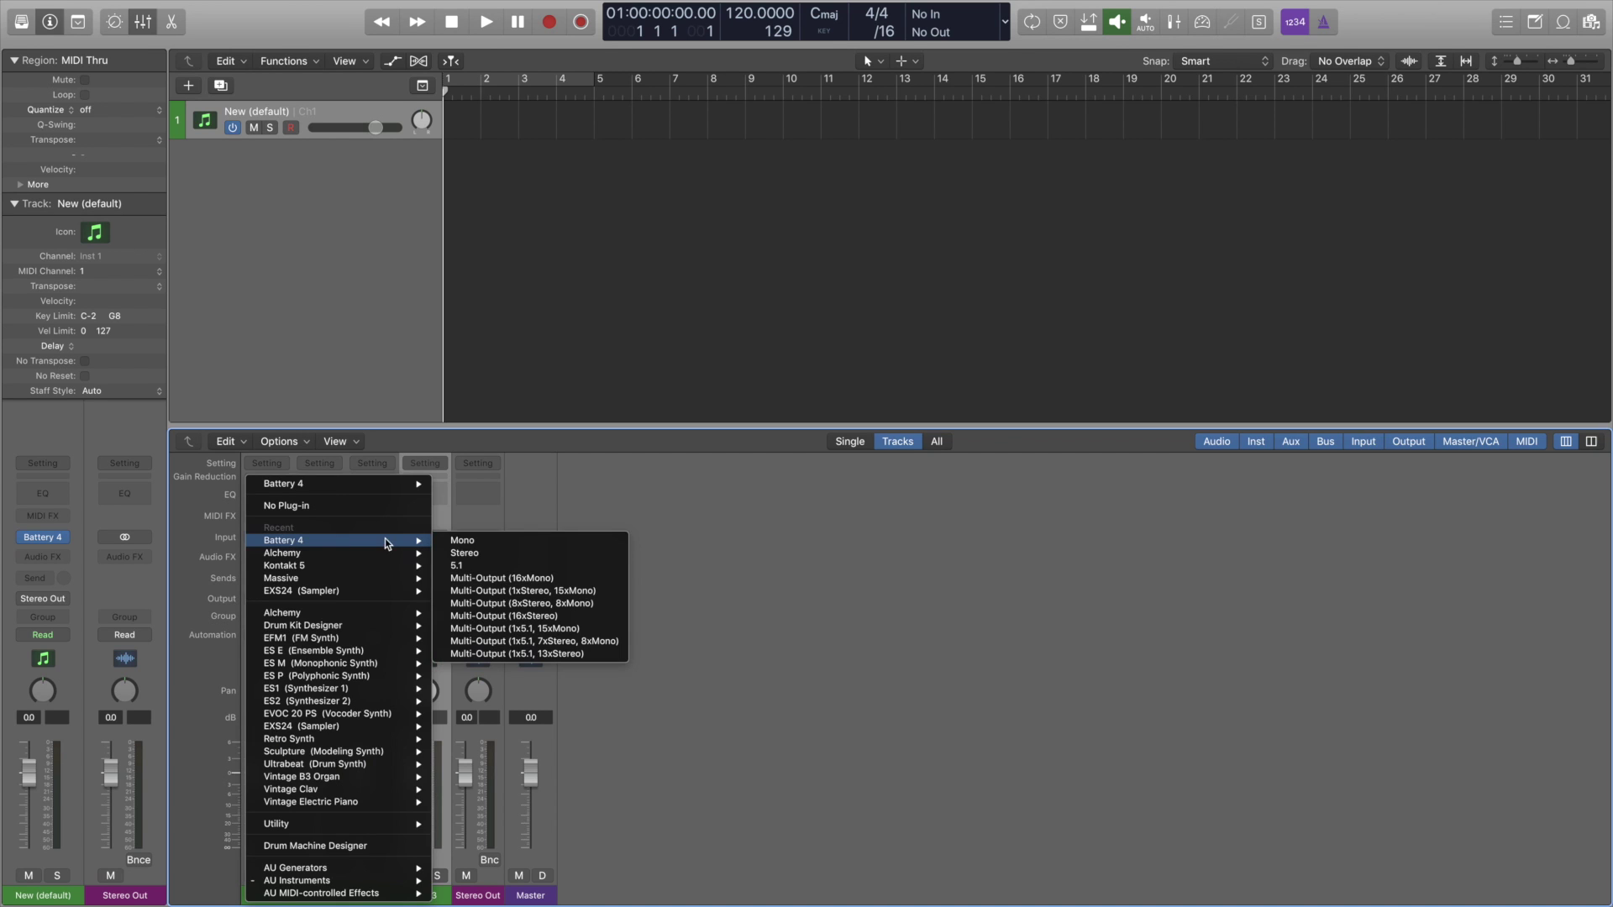
click(571, 579)
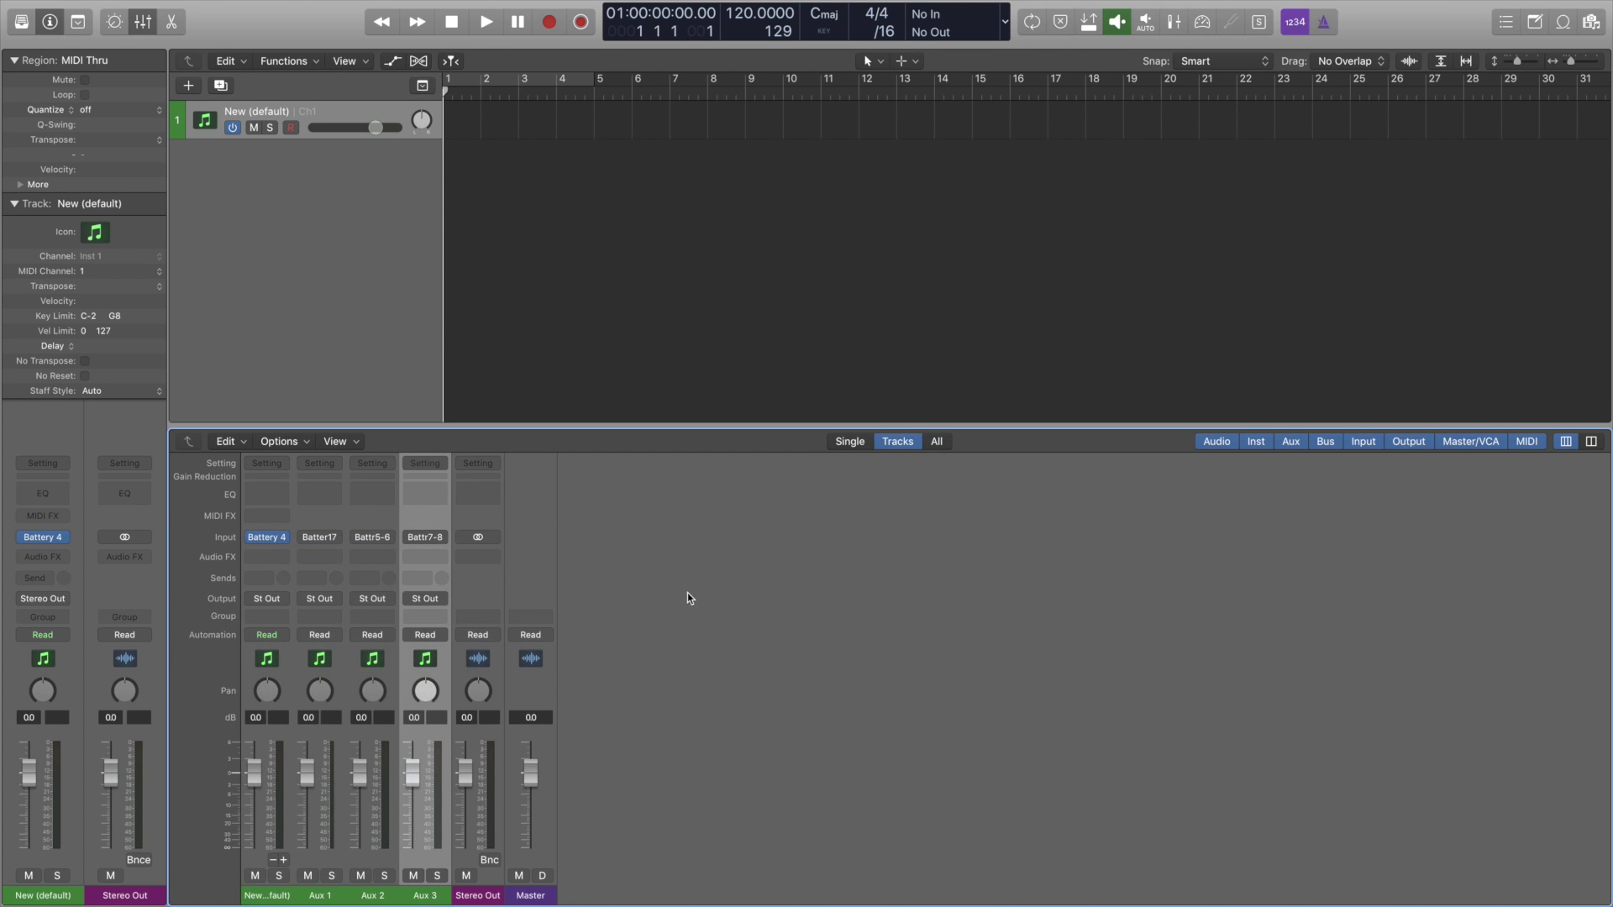
Route the Kick 707 2 cell in Battery to the direct output Mono 17
click(269, 539)
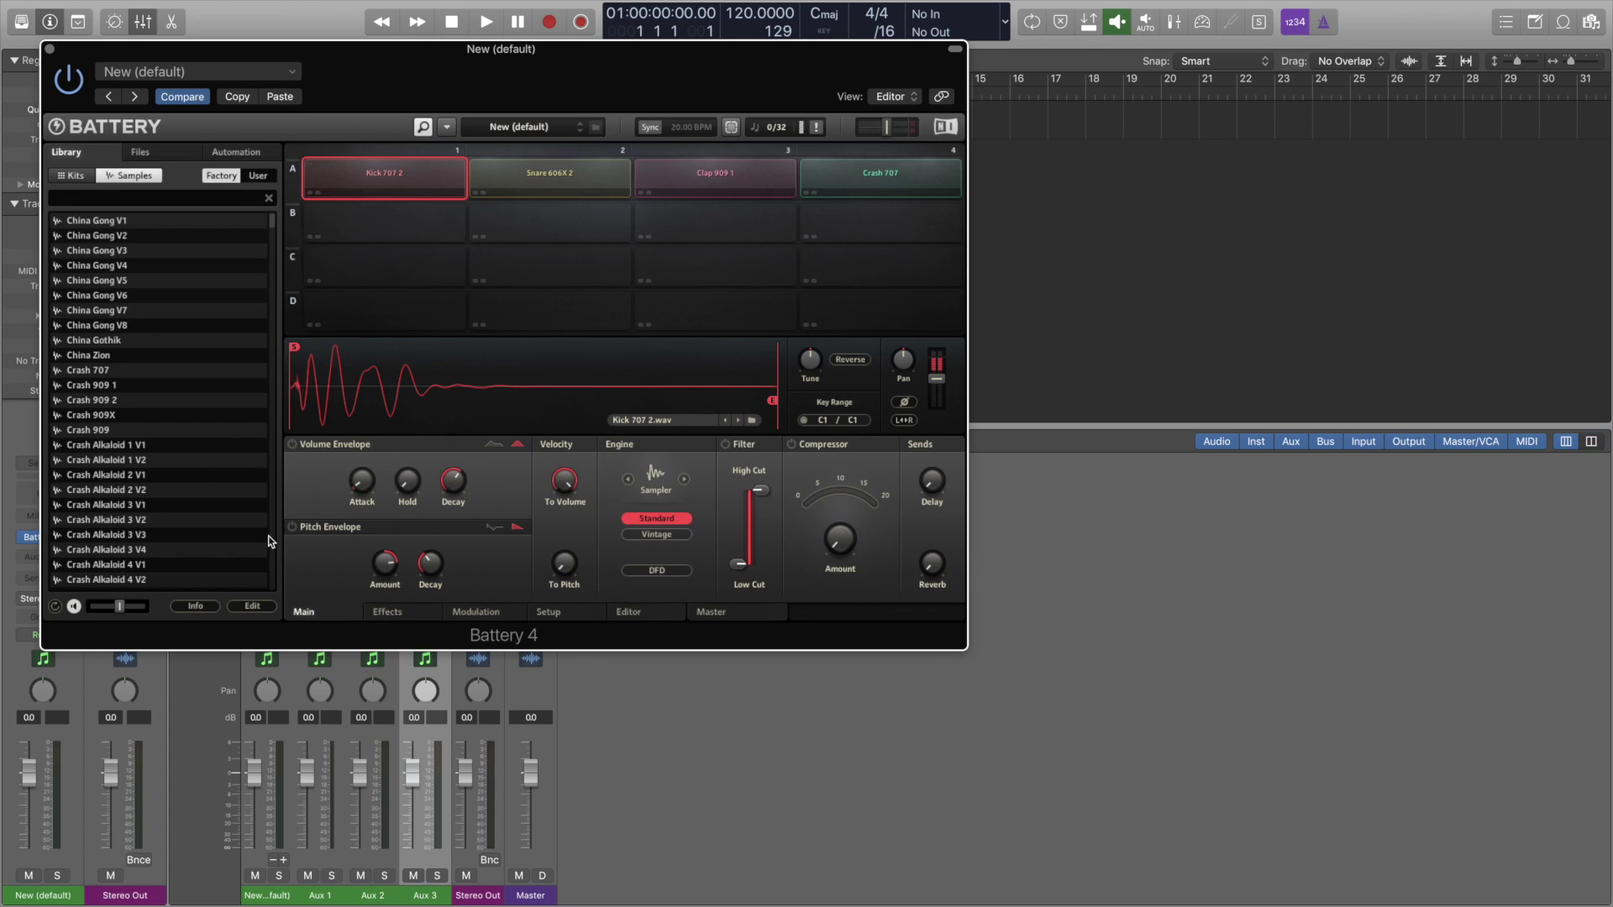
click(350, 168)
right_click(423, 176)
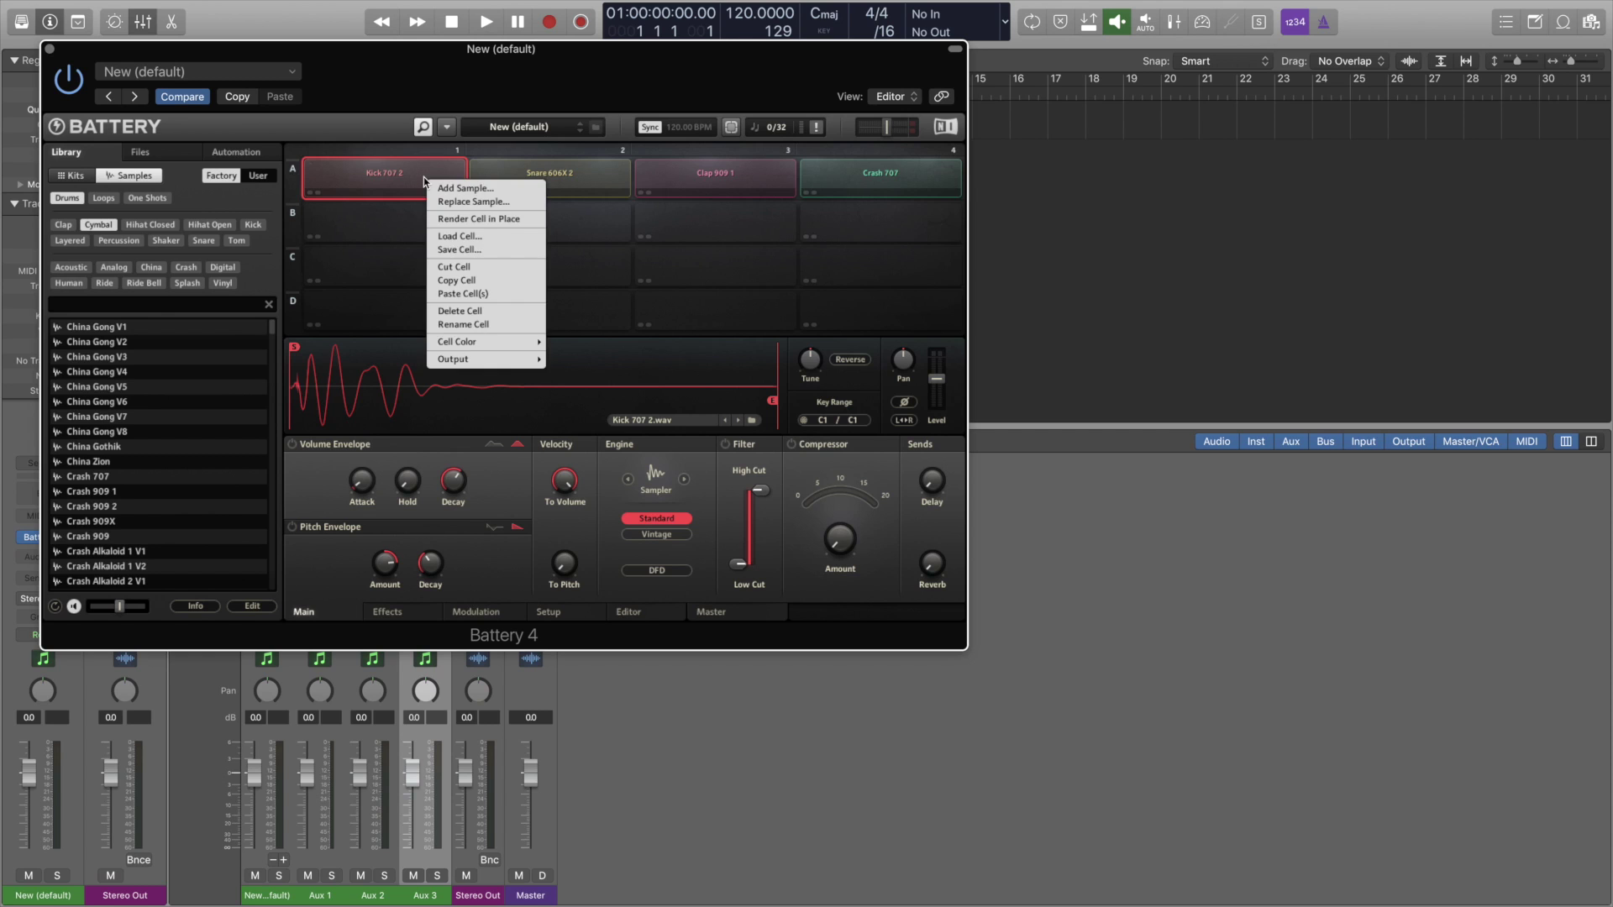
mouse_move(475, 370)
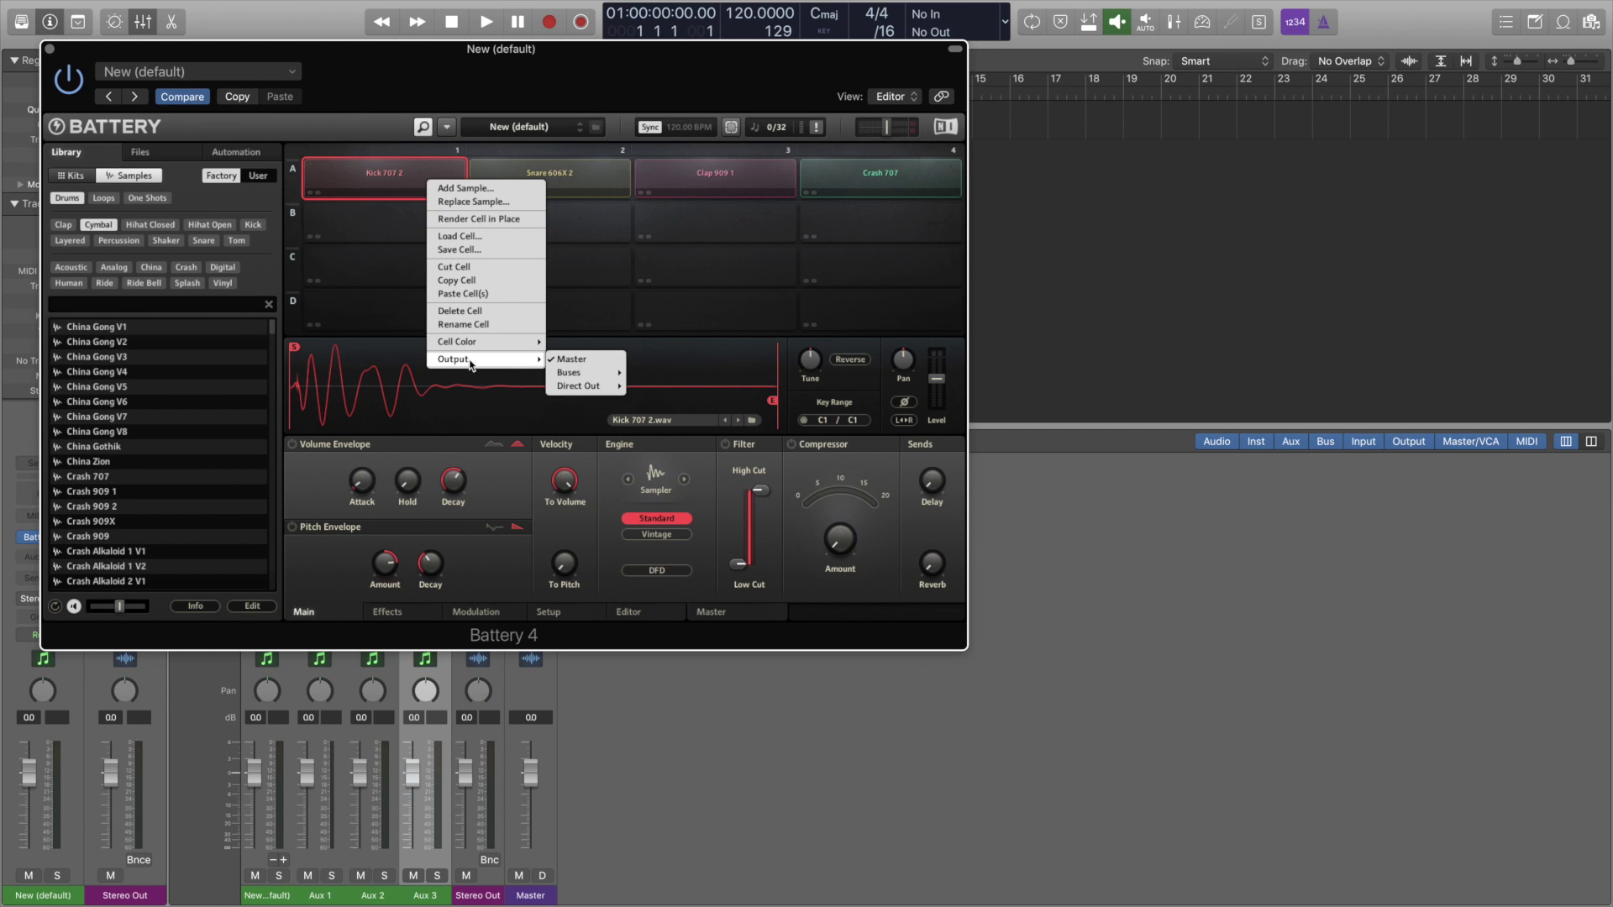
mouse_move(580, 388)
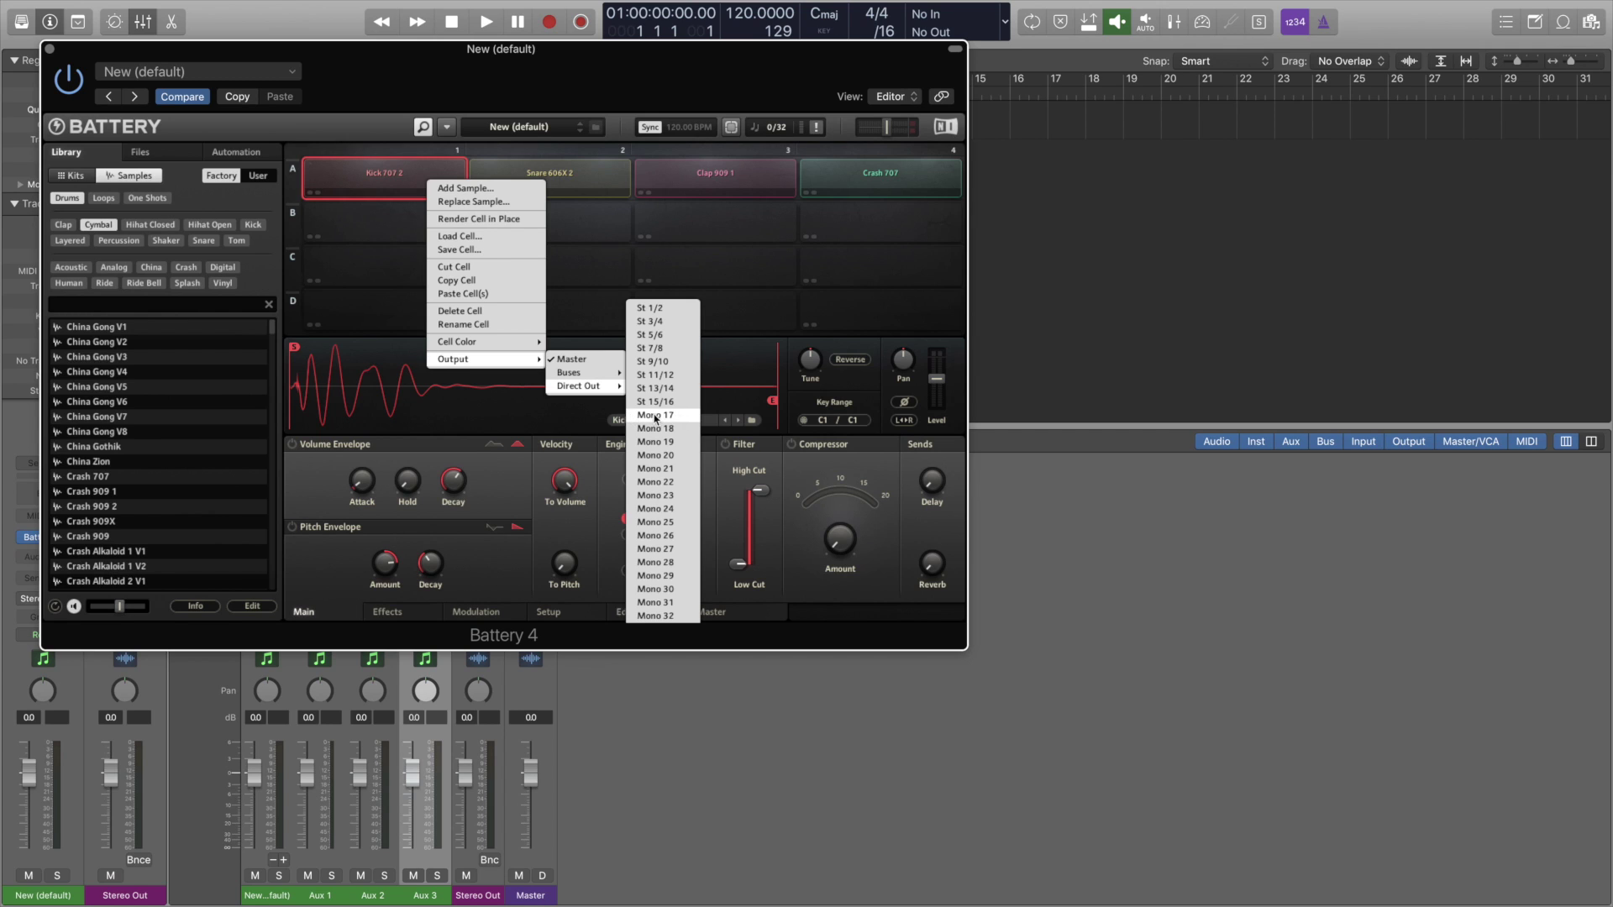
click(680, 416)
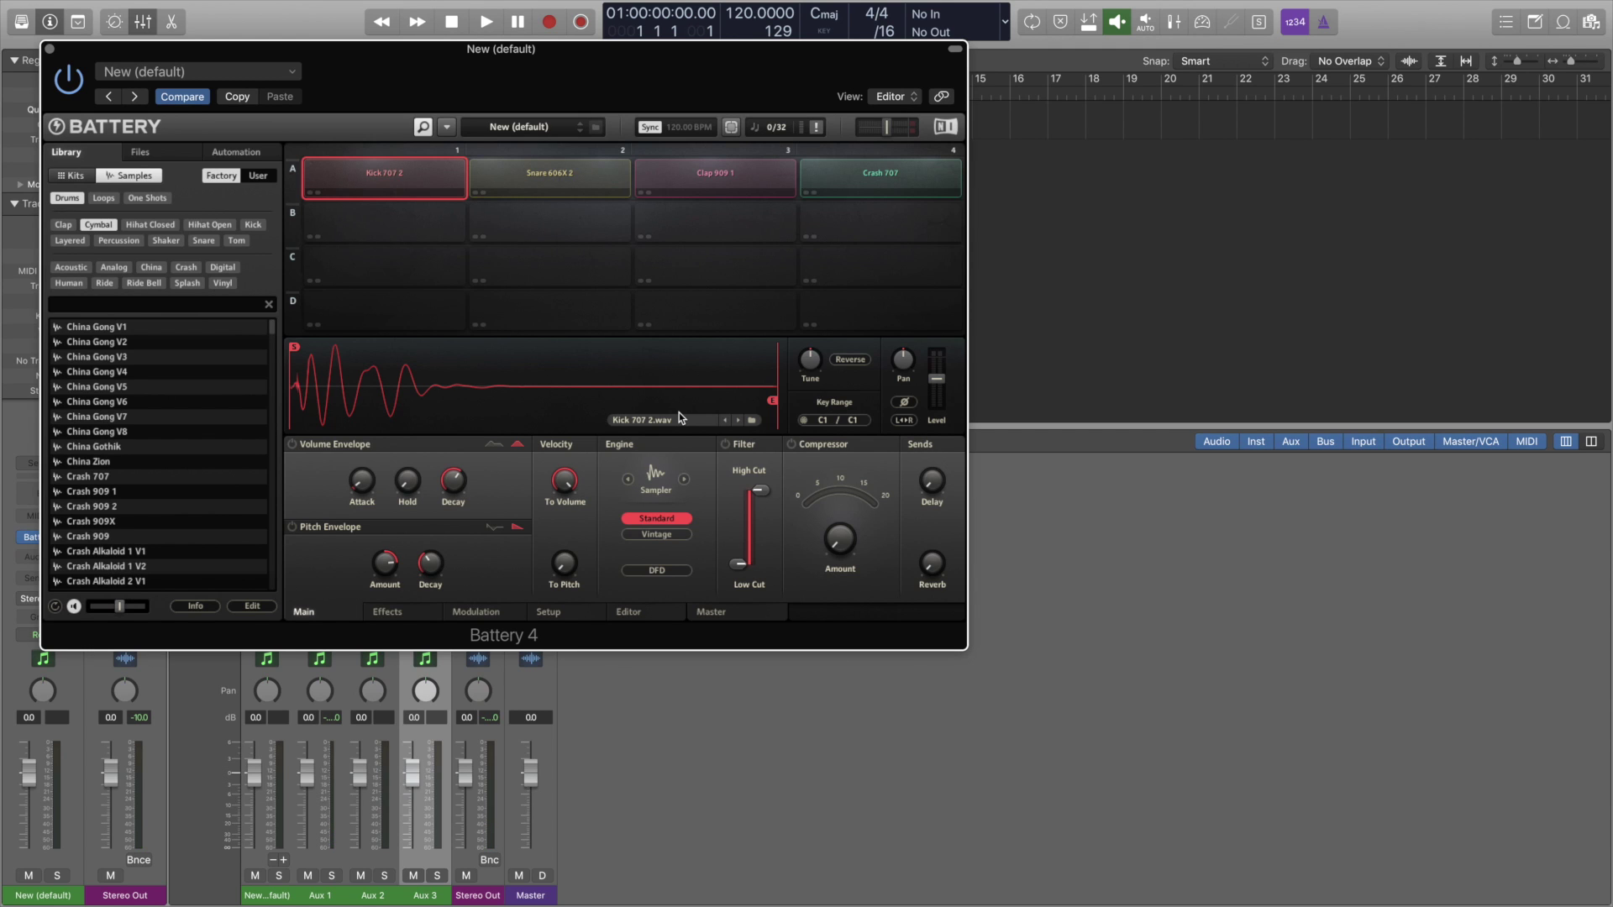
Rename the Aux 1 mixer channel as Kick and the Aux 2 channel as Clap
drag(437, 74, 1007, 76)
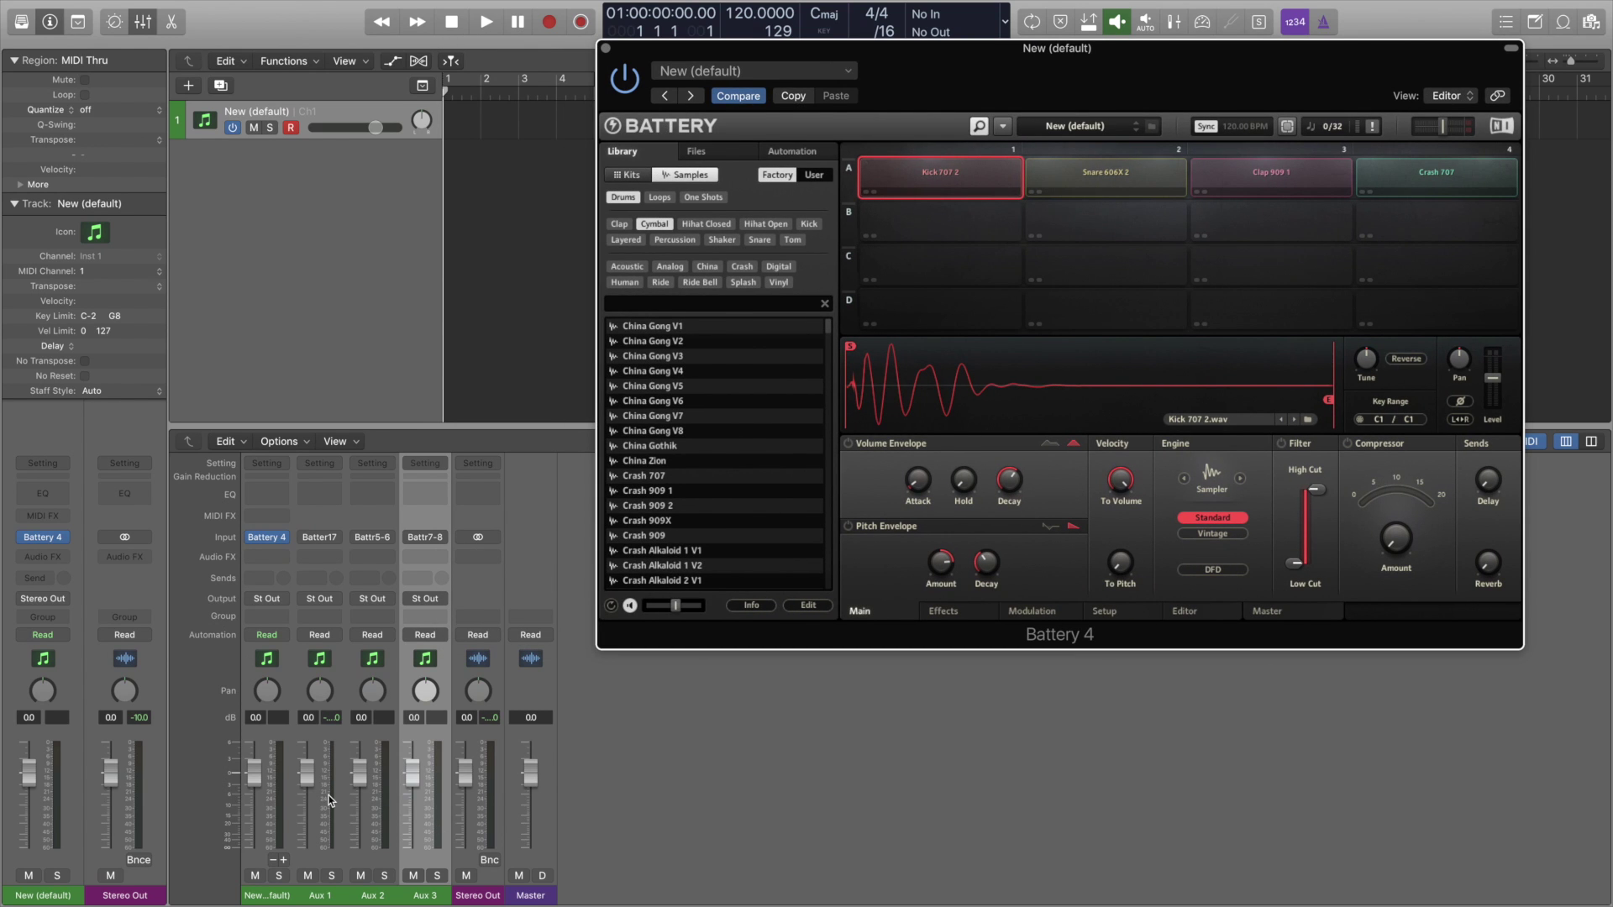
double_click(320, 896)
key(Return)
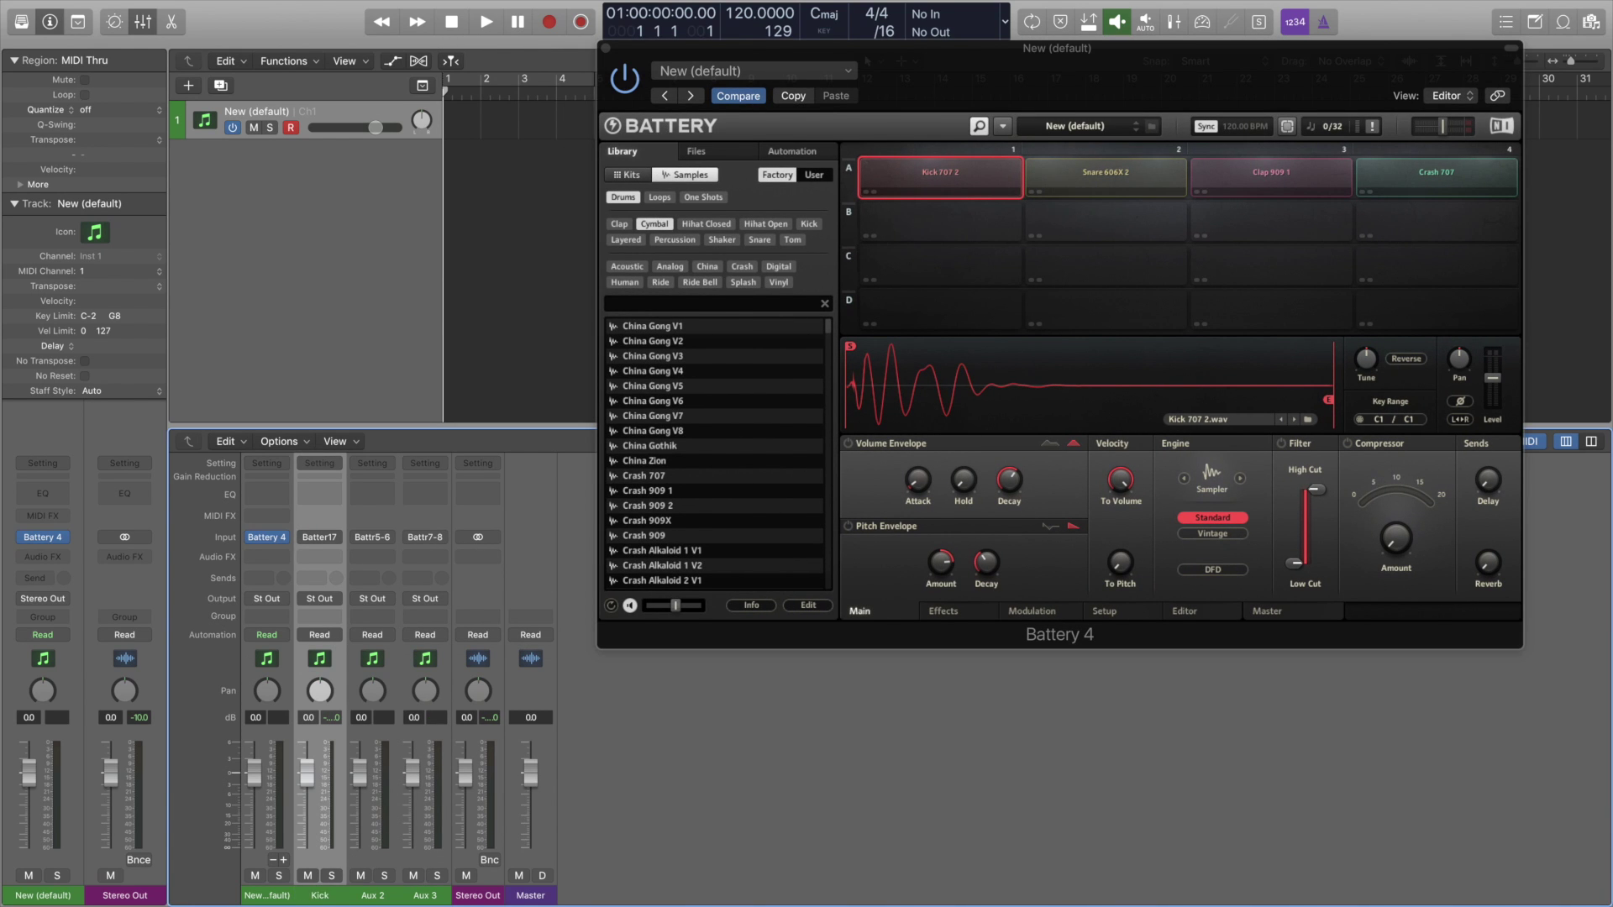
double_click(369, 895)
text(Clap)
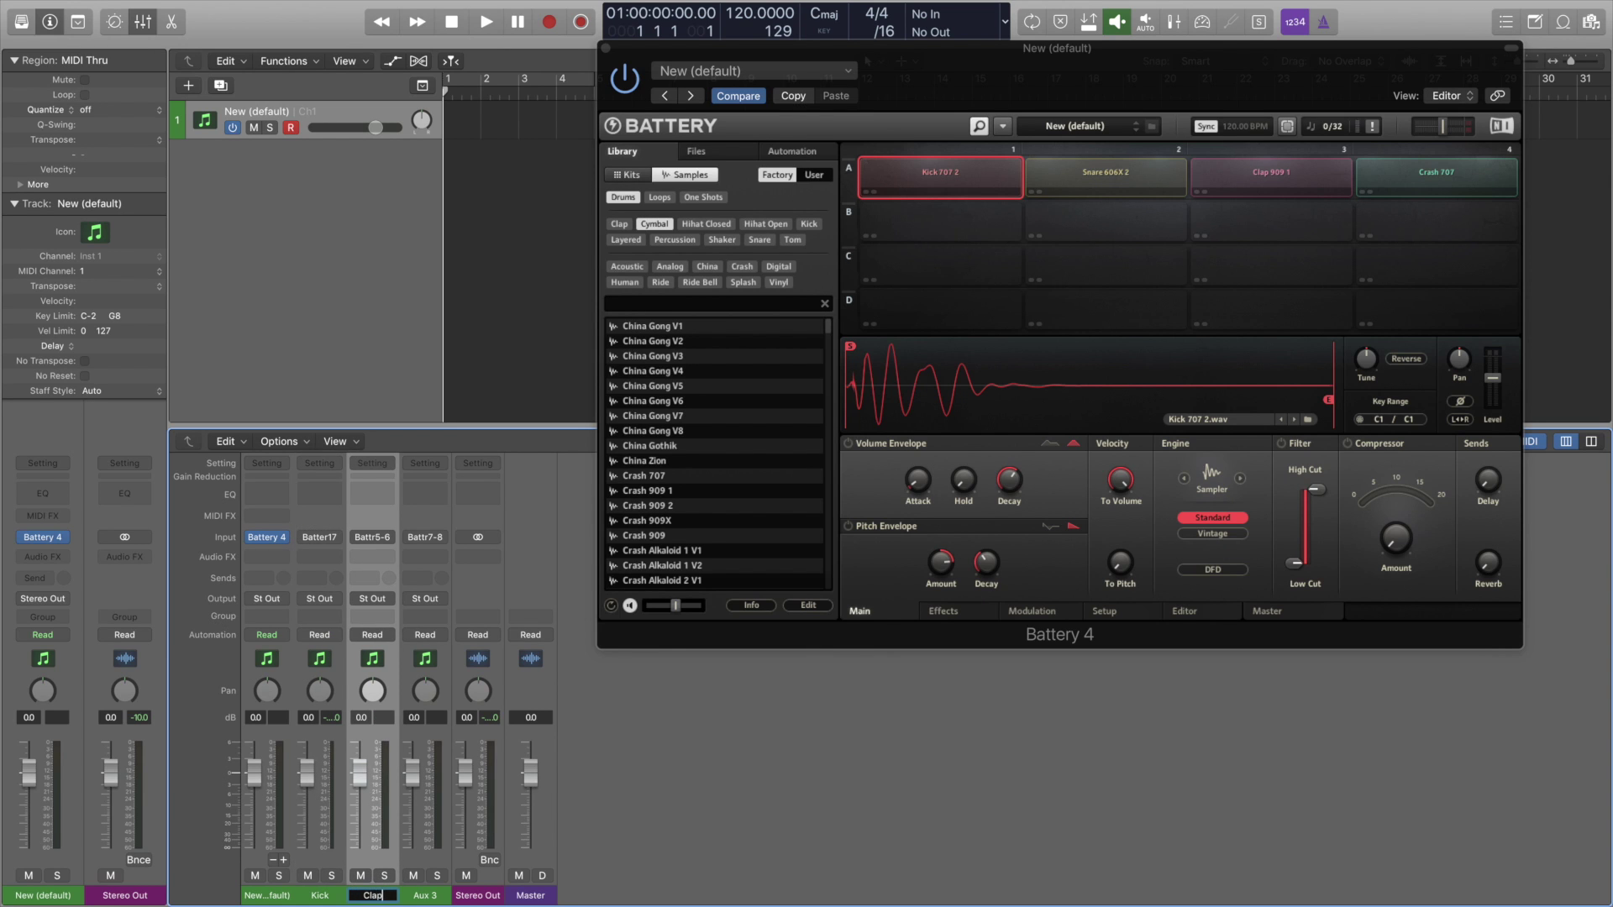
key(Return)
Route the Clap 909 1 cell in Battery to the direct output St 3/4
click(1242, 178)
right_click(1242, 178)
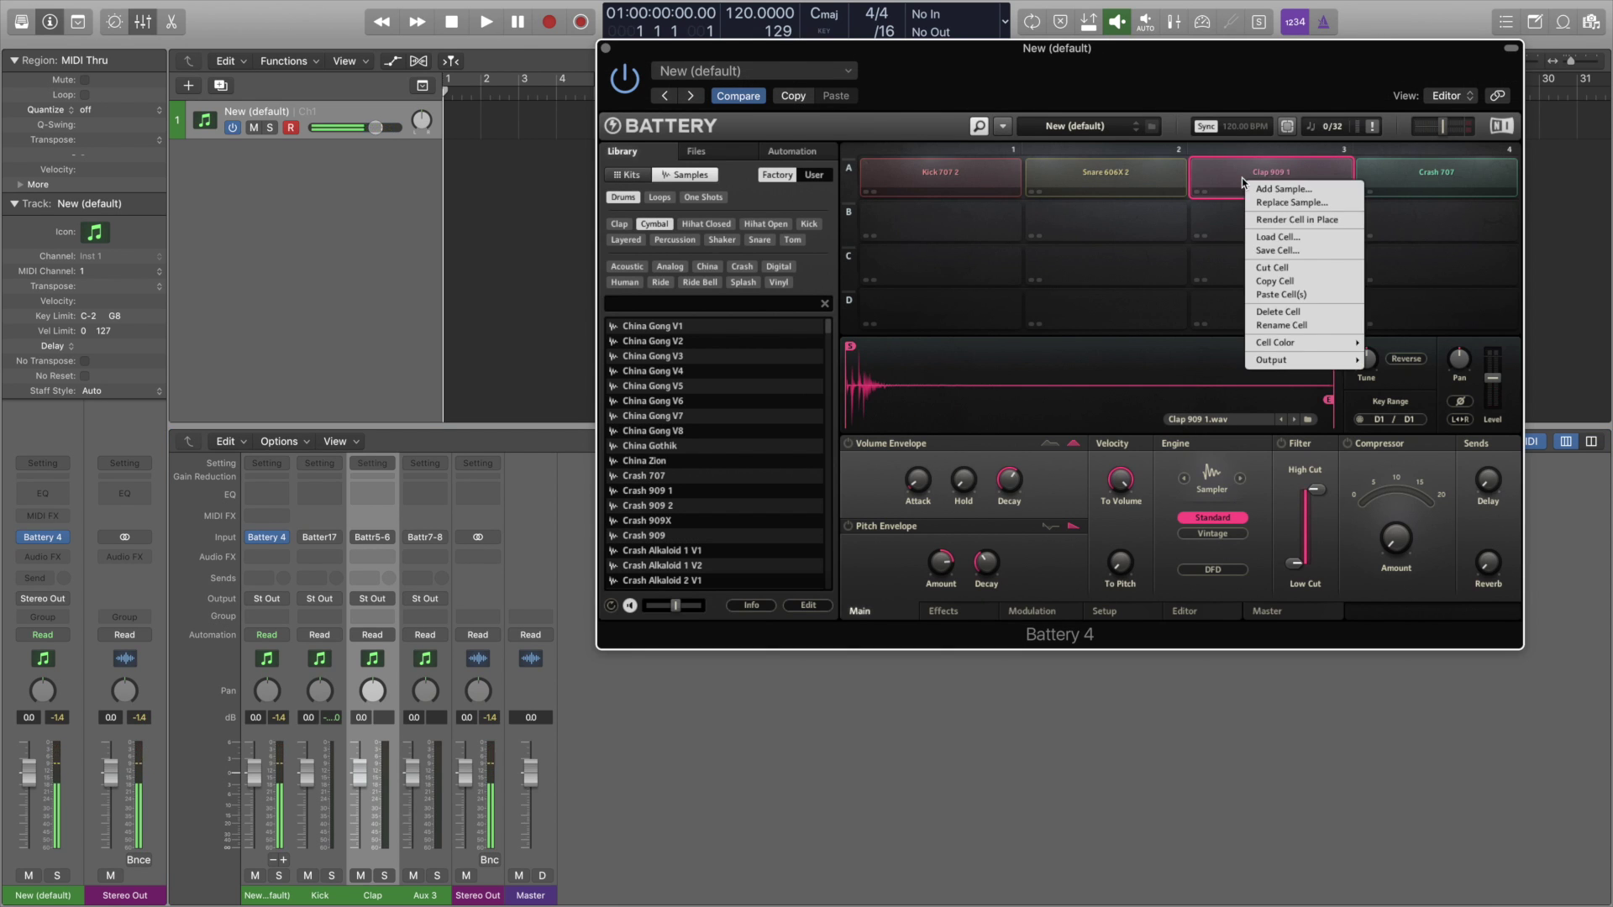
mouse_move(1310, 361)
mouse_move(1404, 388)
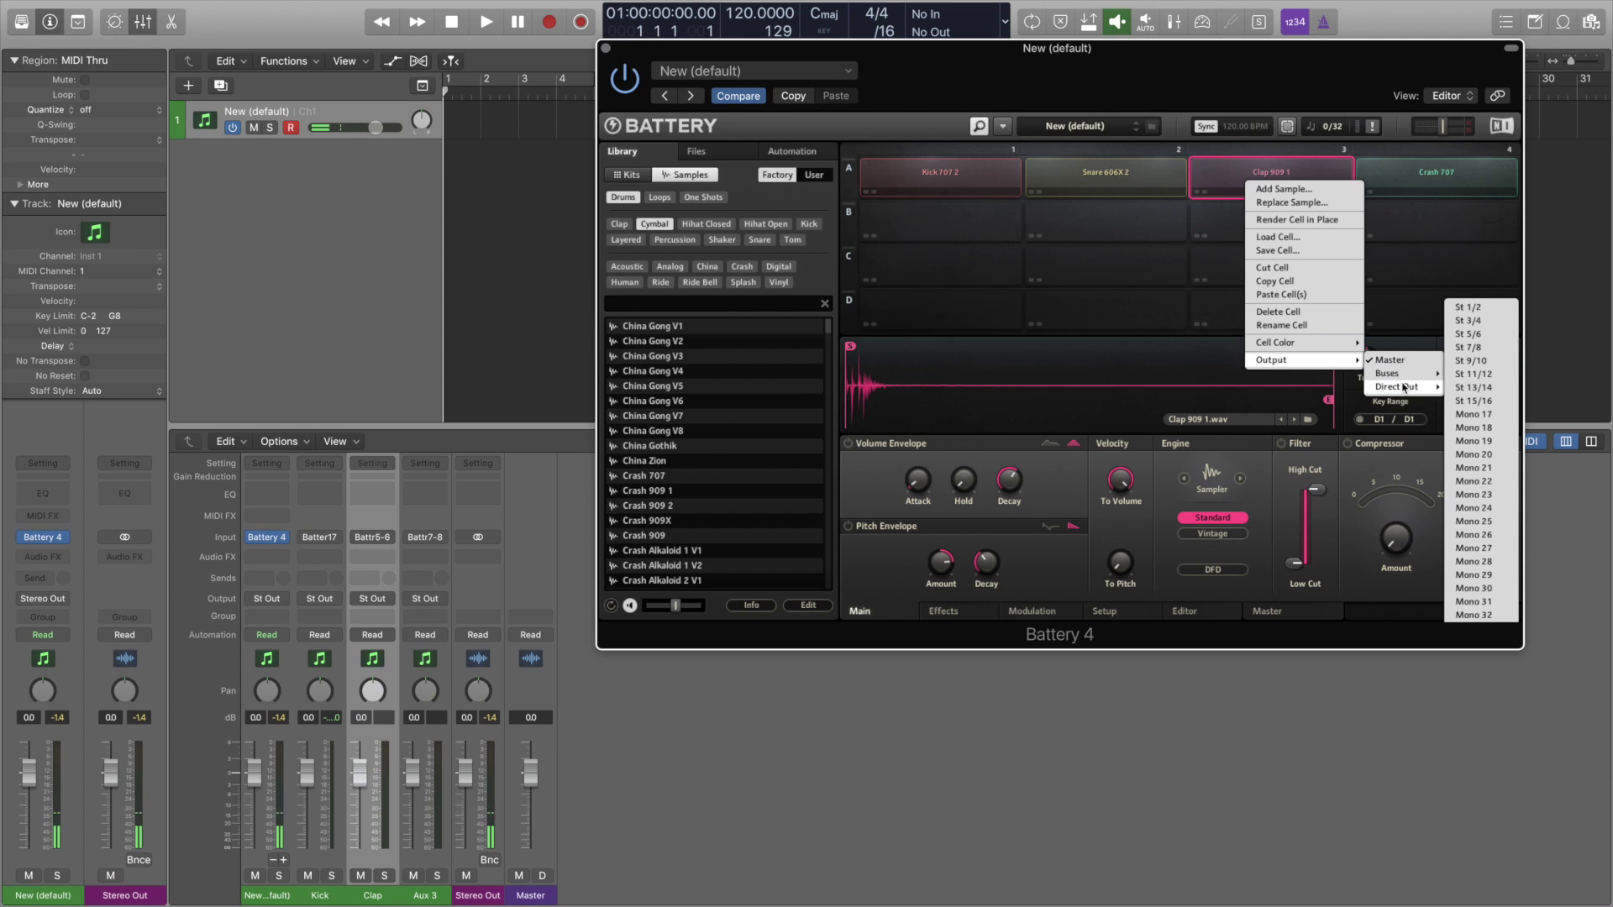
click(1470, 322)
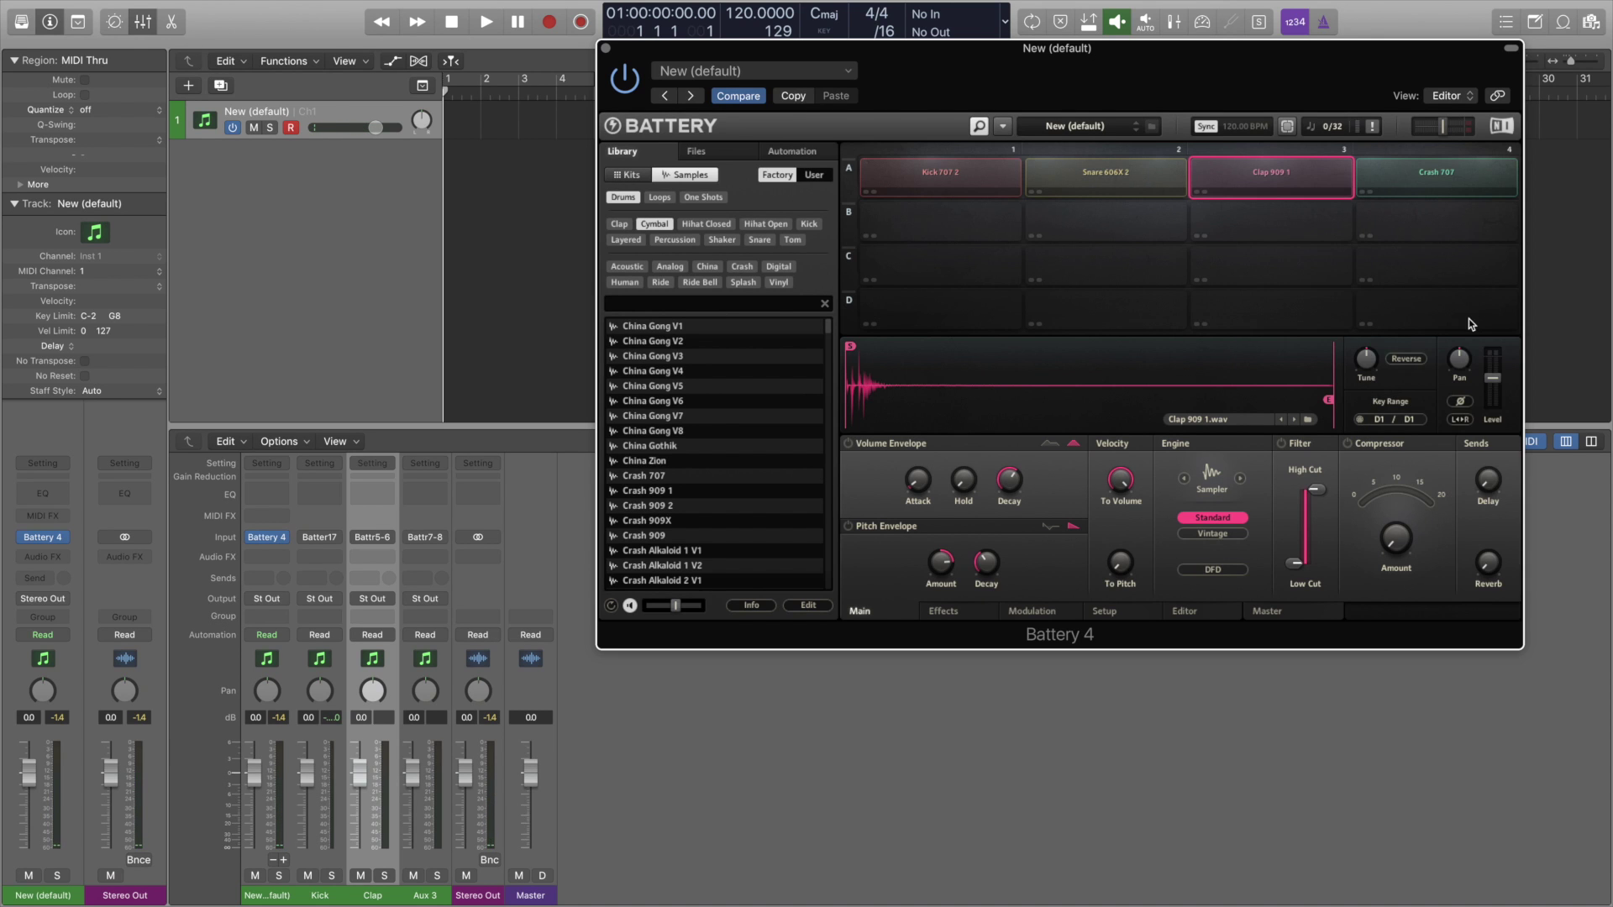
Set the input of the Clap aux channel to the stereo output Battery 4 3-4
click(390, 542)
mouse_move(401, 608)
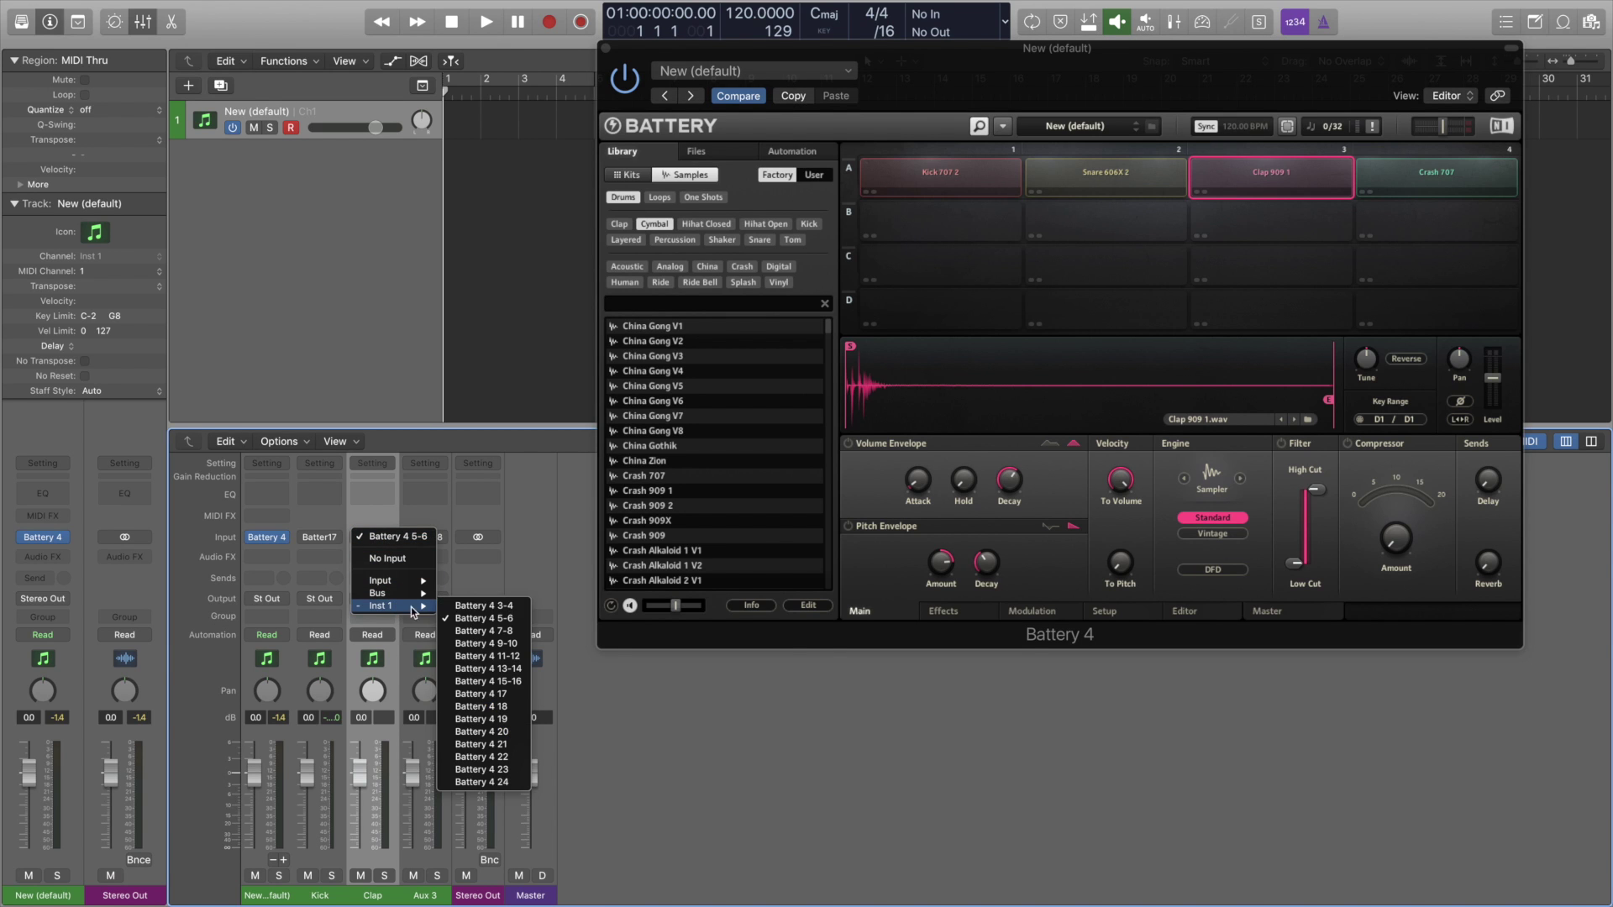
click(474, 607)
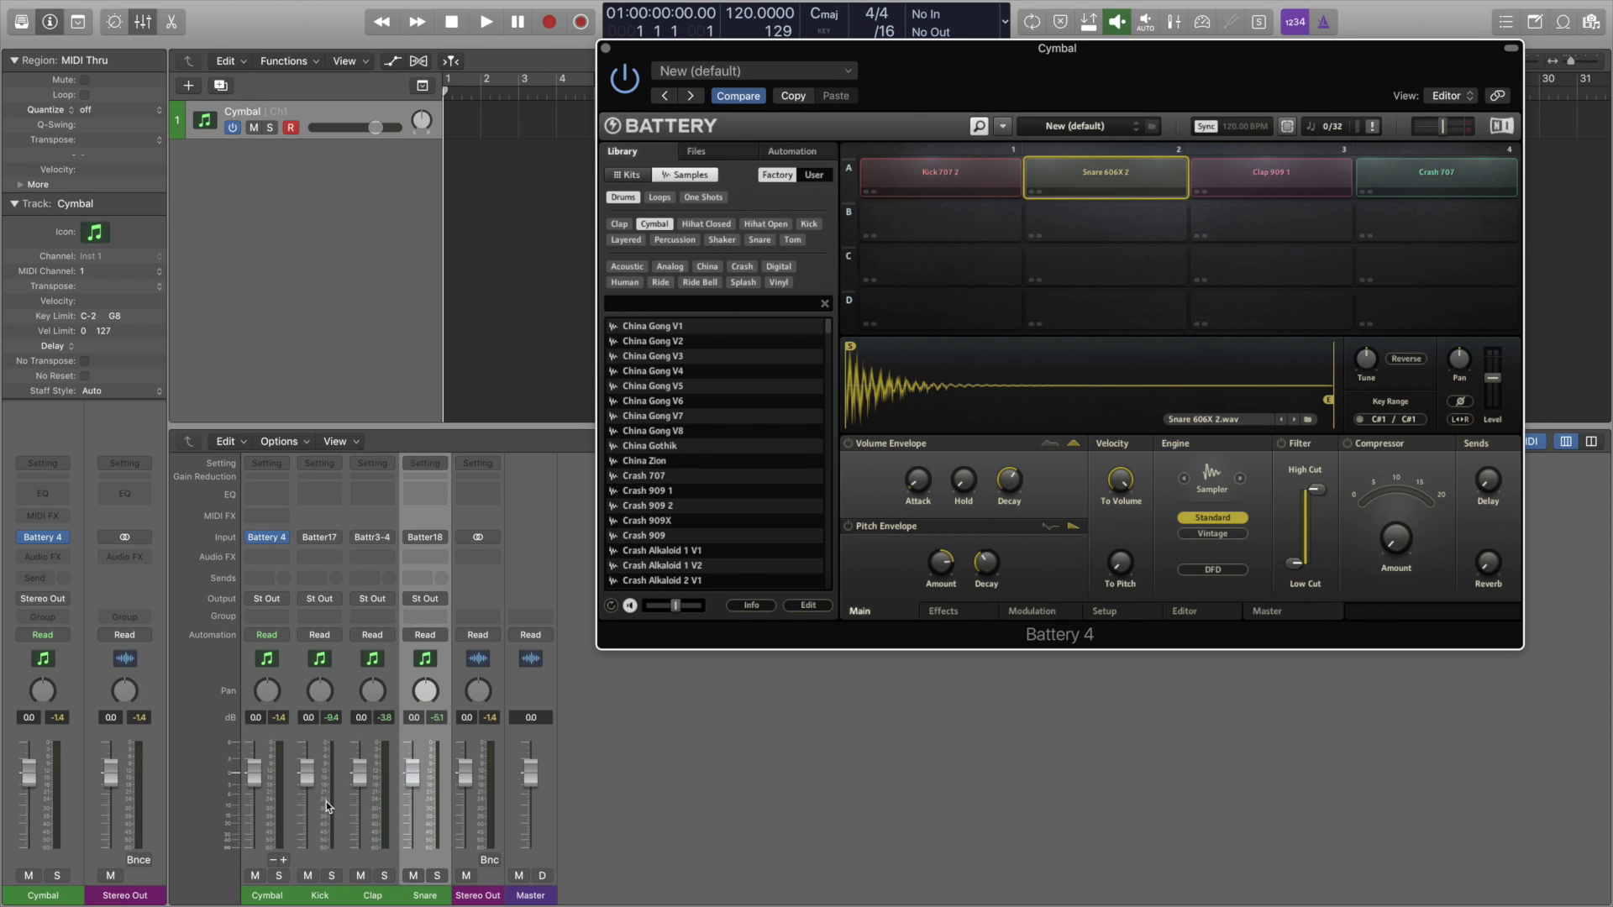
Review the output routing options of the Crash 707 cell, including its direct outs, and close the Battery window
right_click(1454, 165)
mouse_move(1445, 345)
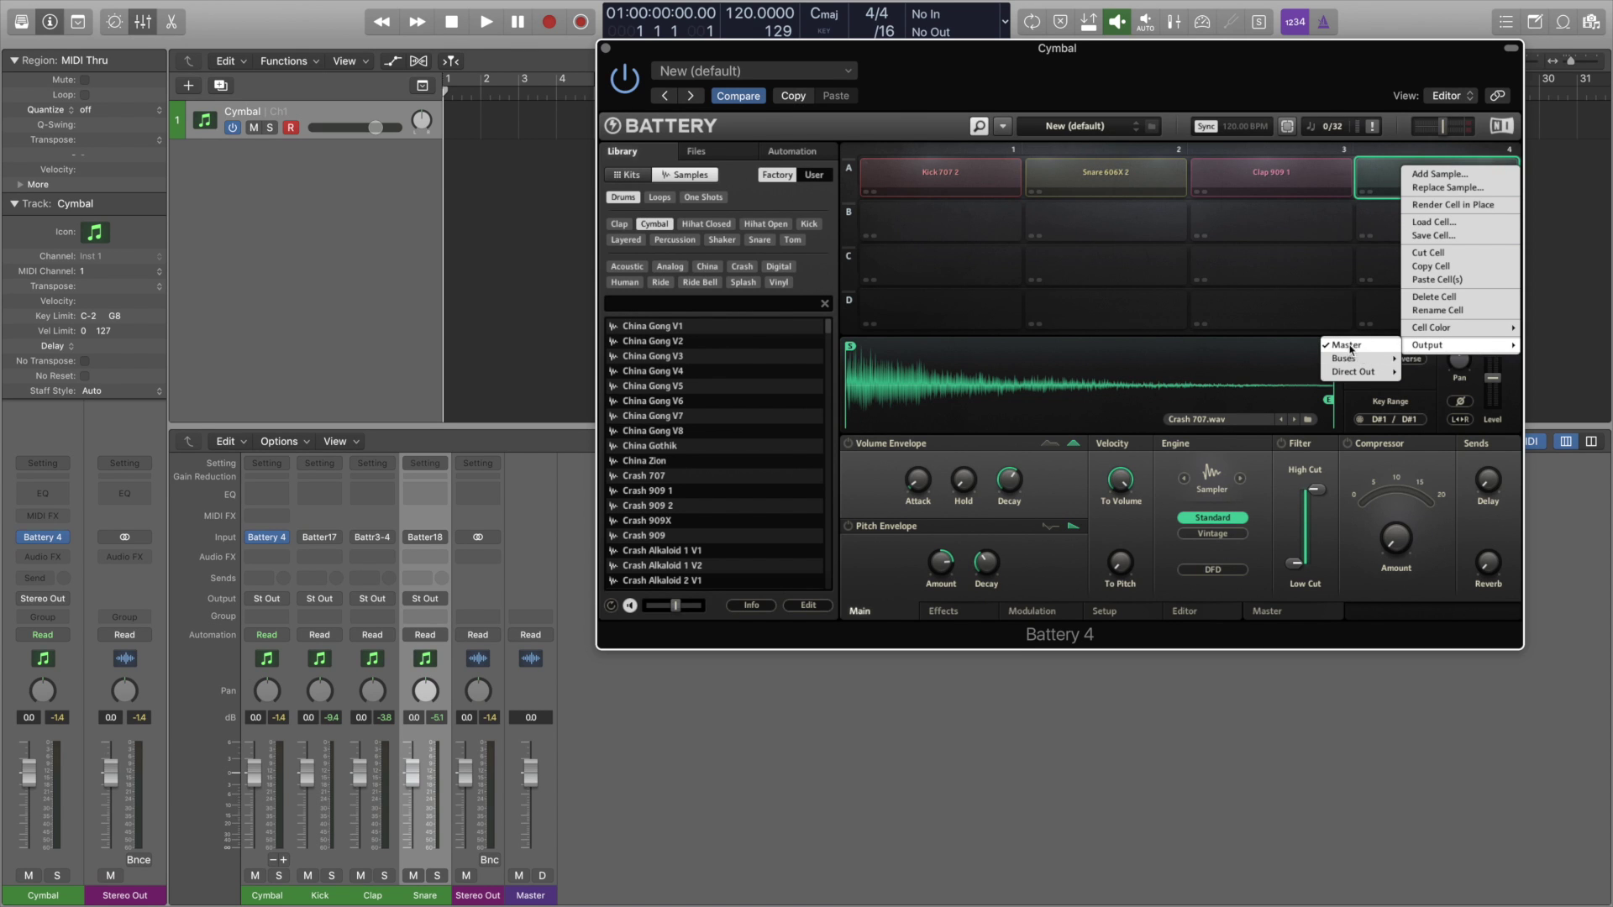
mouse_move(1344, 377)
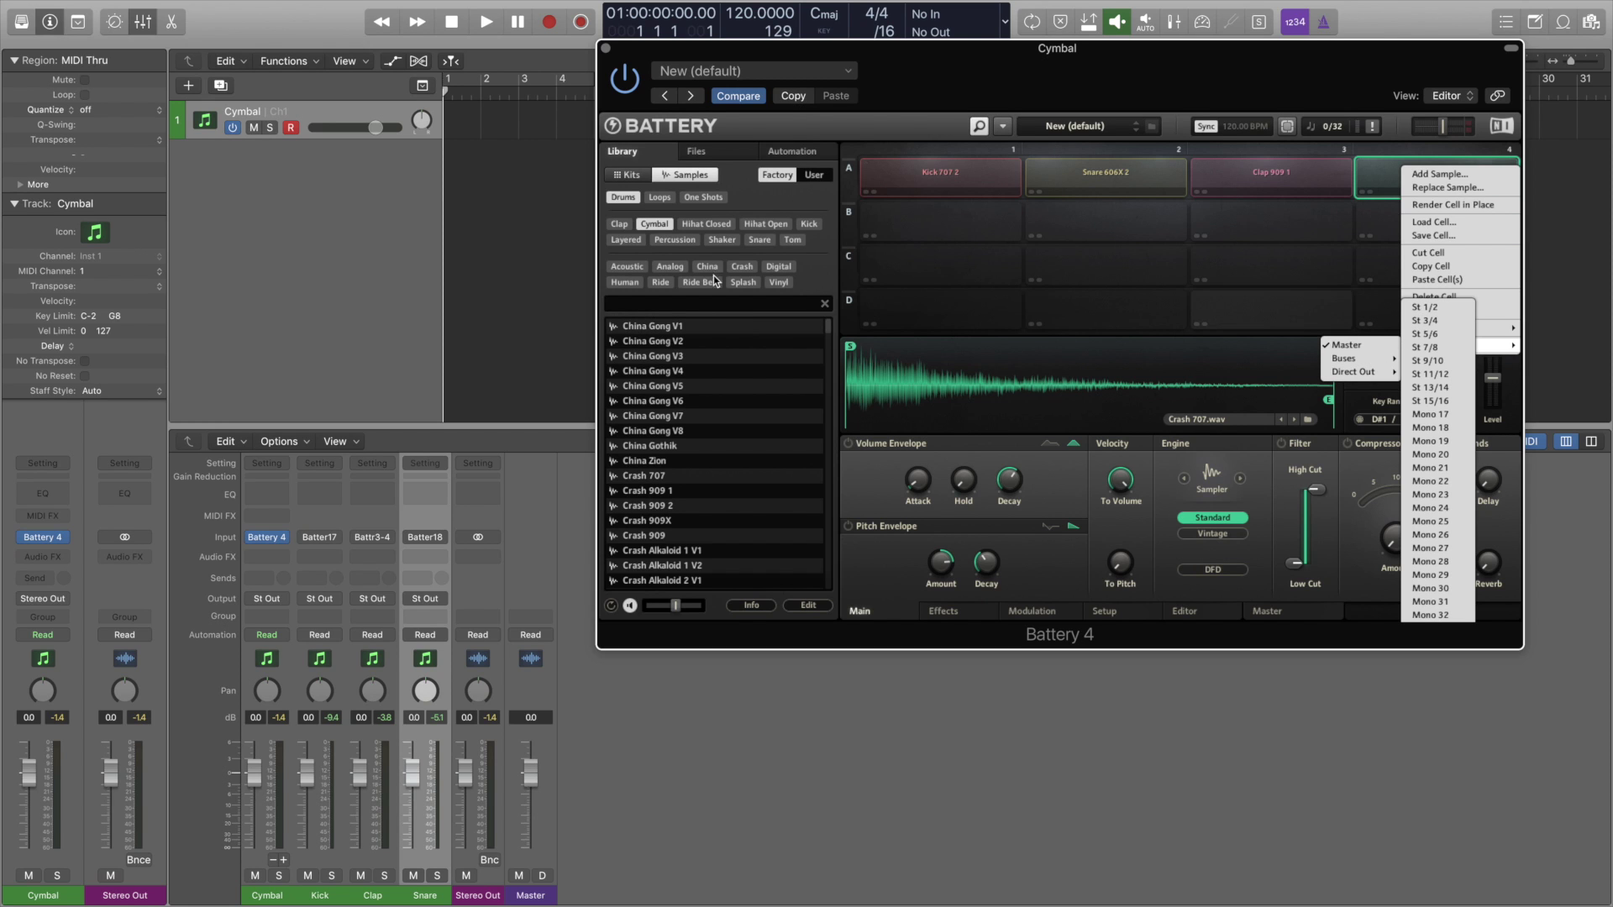
click(606, 50)
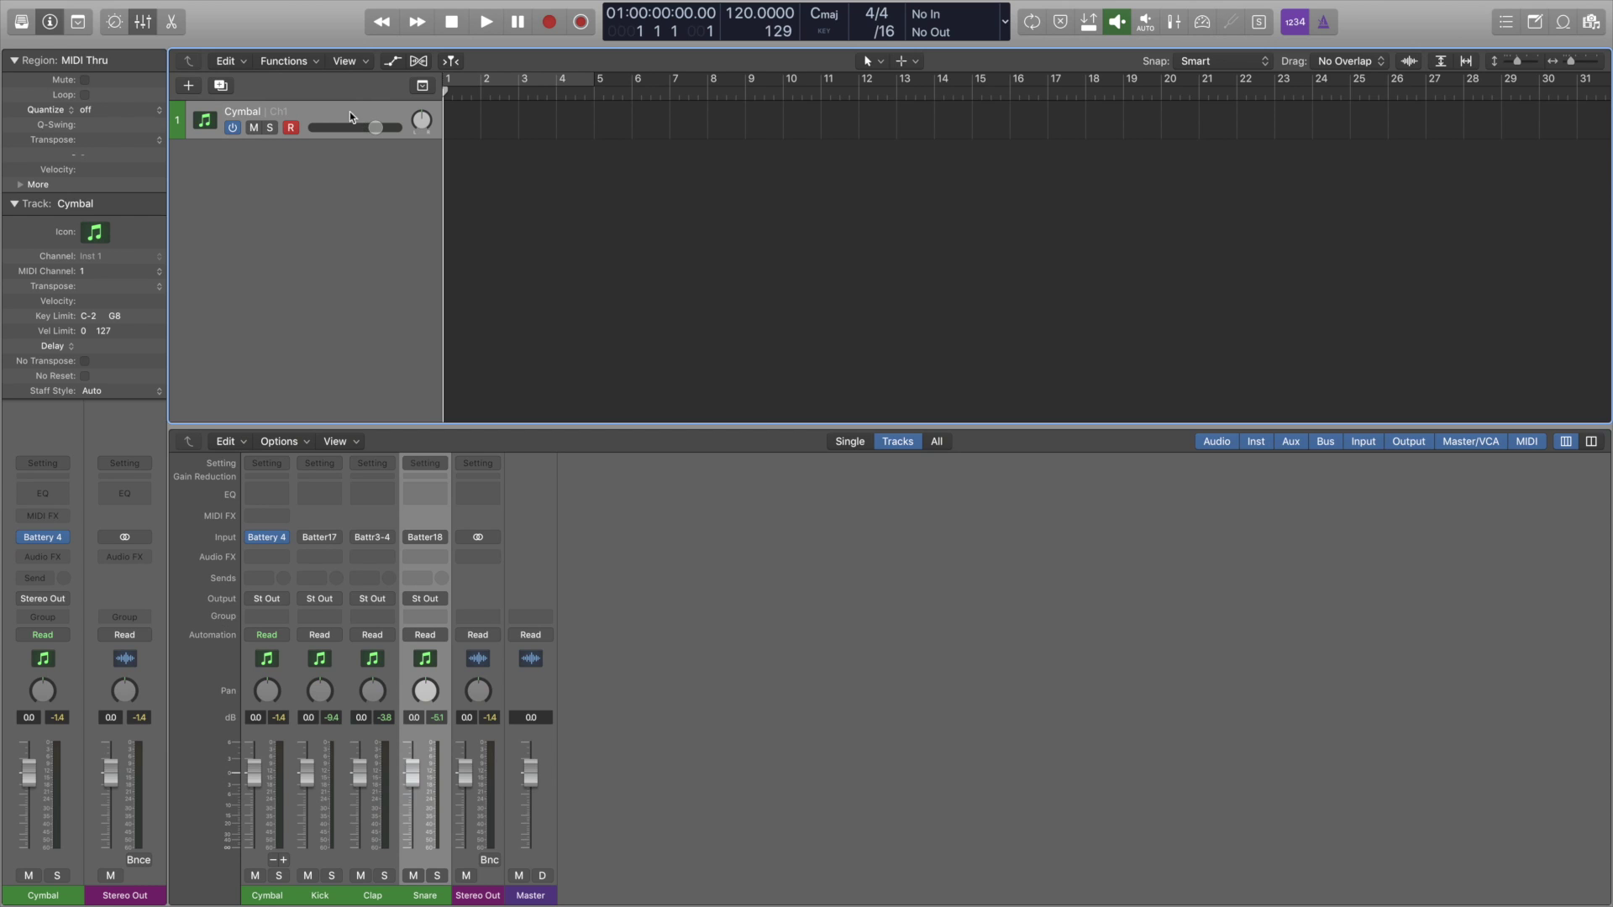
Enable the cycle range from bar 1 to bar 5 and create tracks for the Kick, Clap and Snare aux channels
click(519, 80)
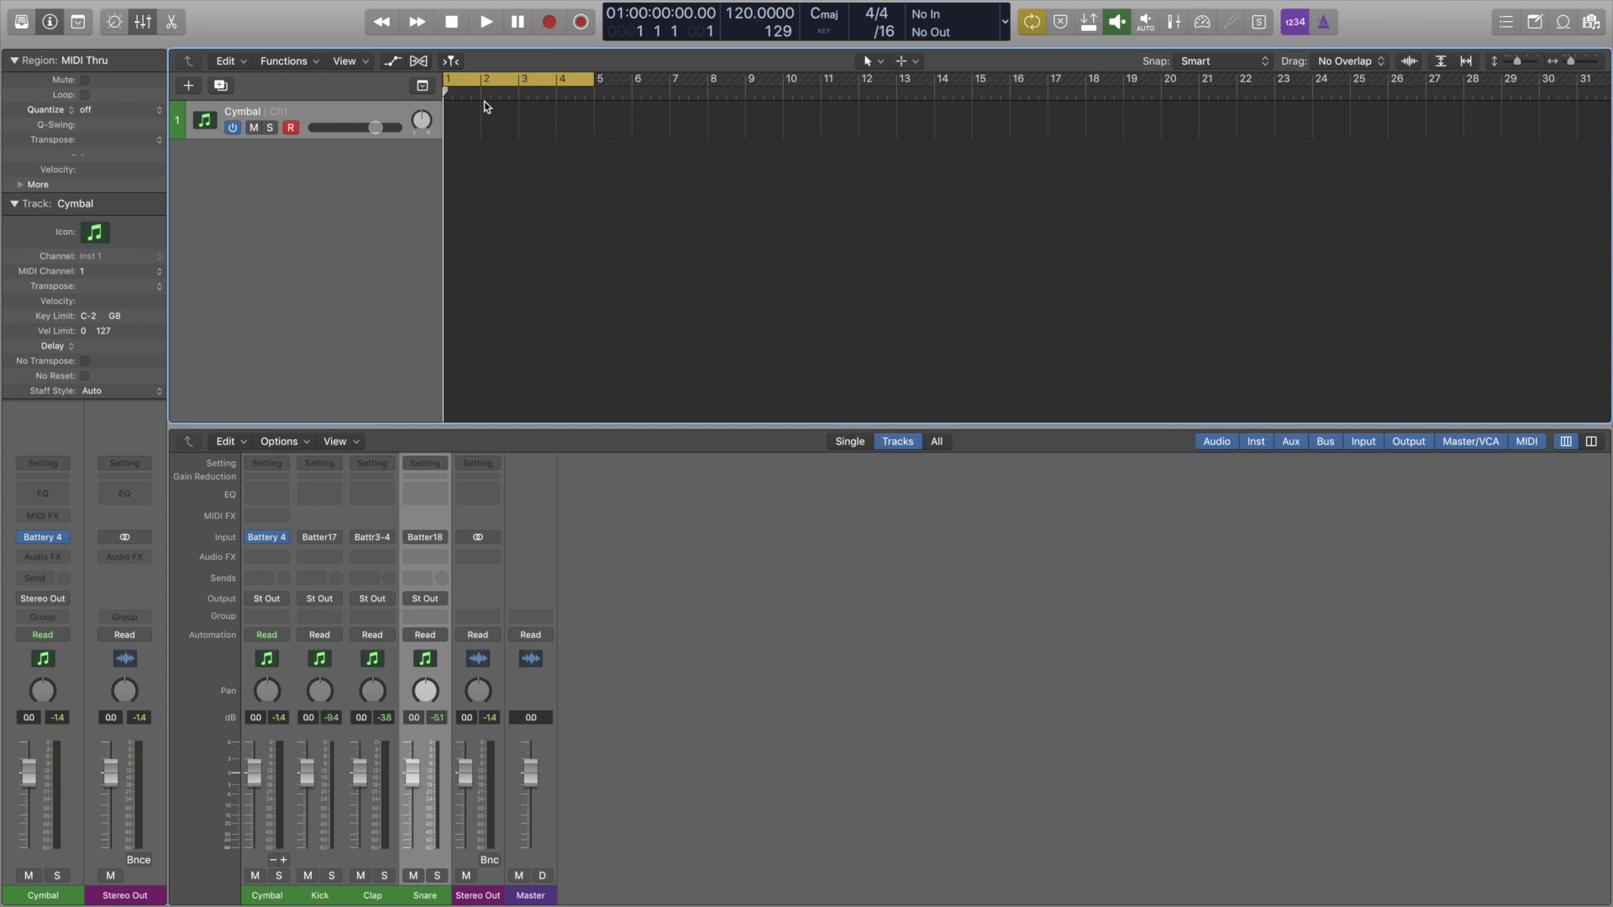
drag(318, 895, 417, 898)
right_click(422, 899)
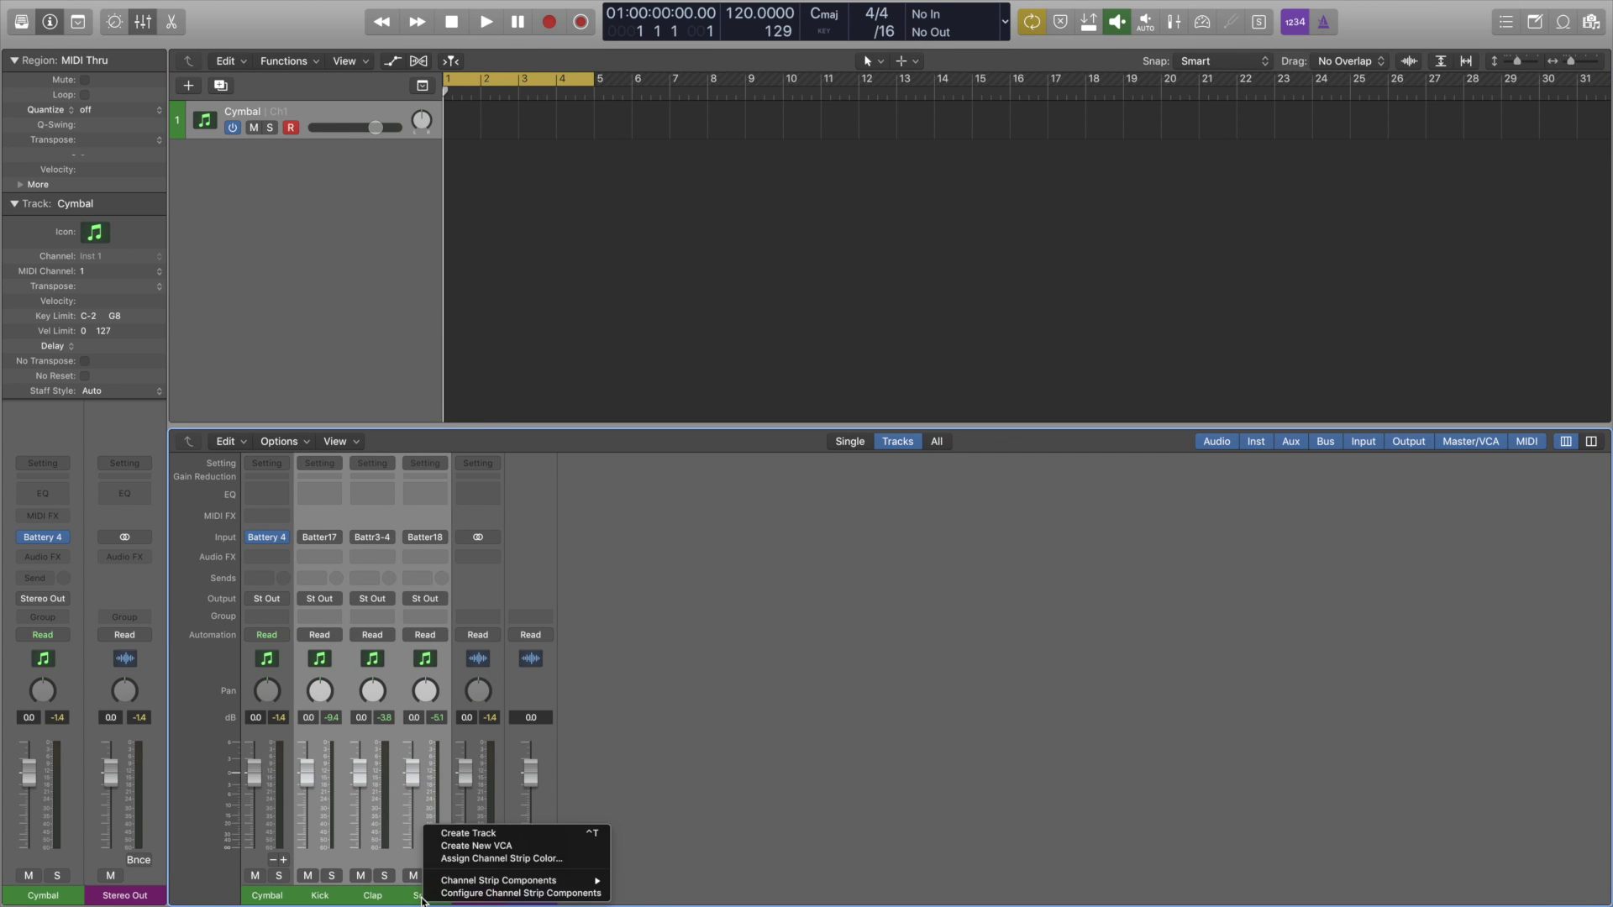
click(532, 834)
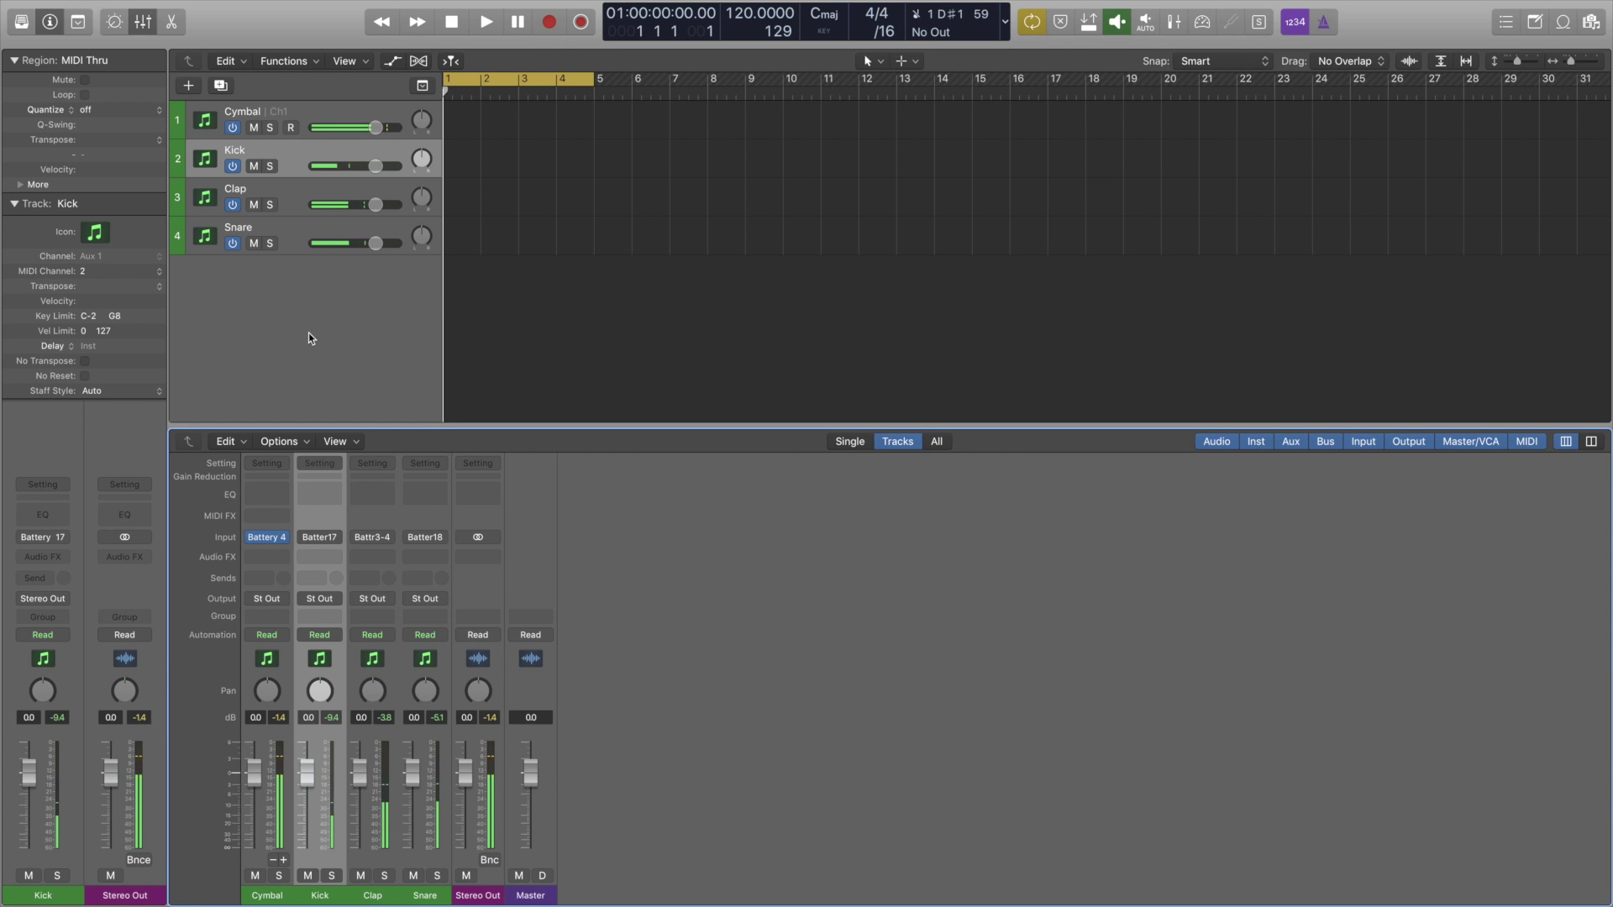
Reorder the tracks as Kick, Snare, Clap and Cymbal
drag(216, 162, 215, 115)
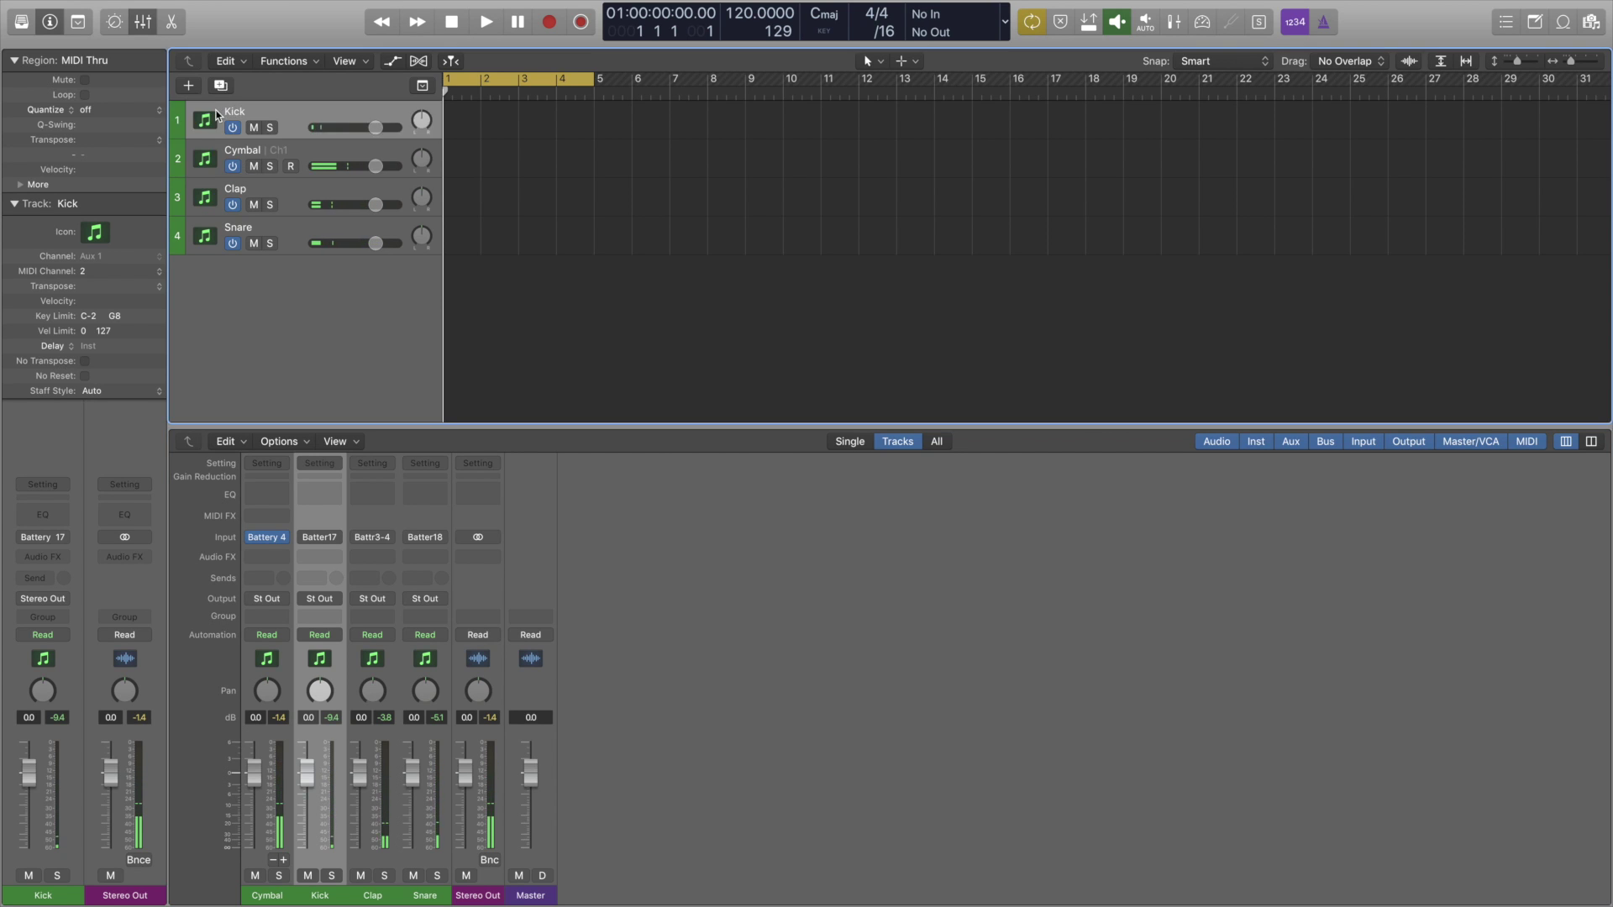
drag(213, 237, 217, 157)
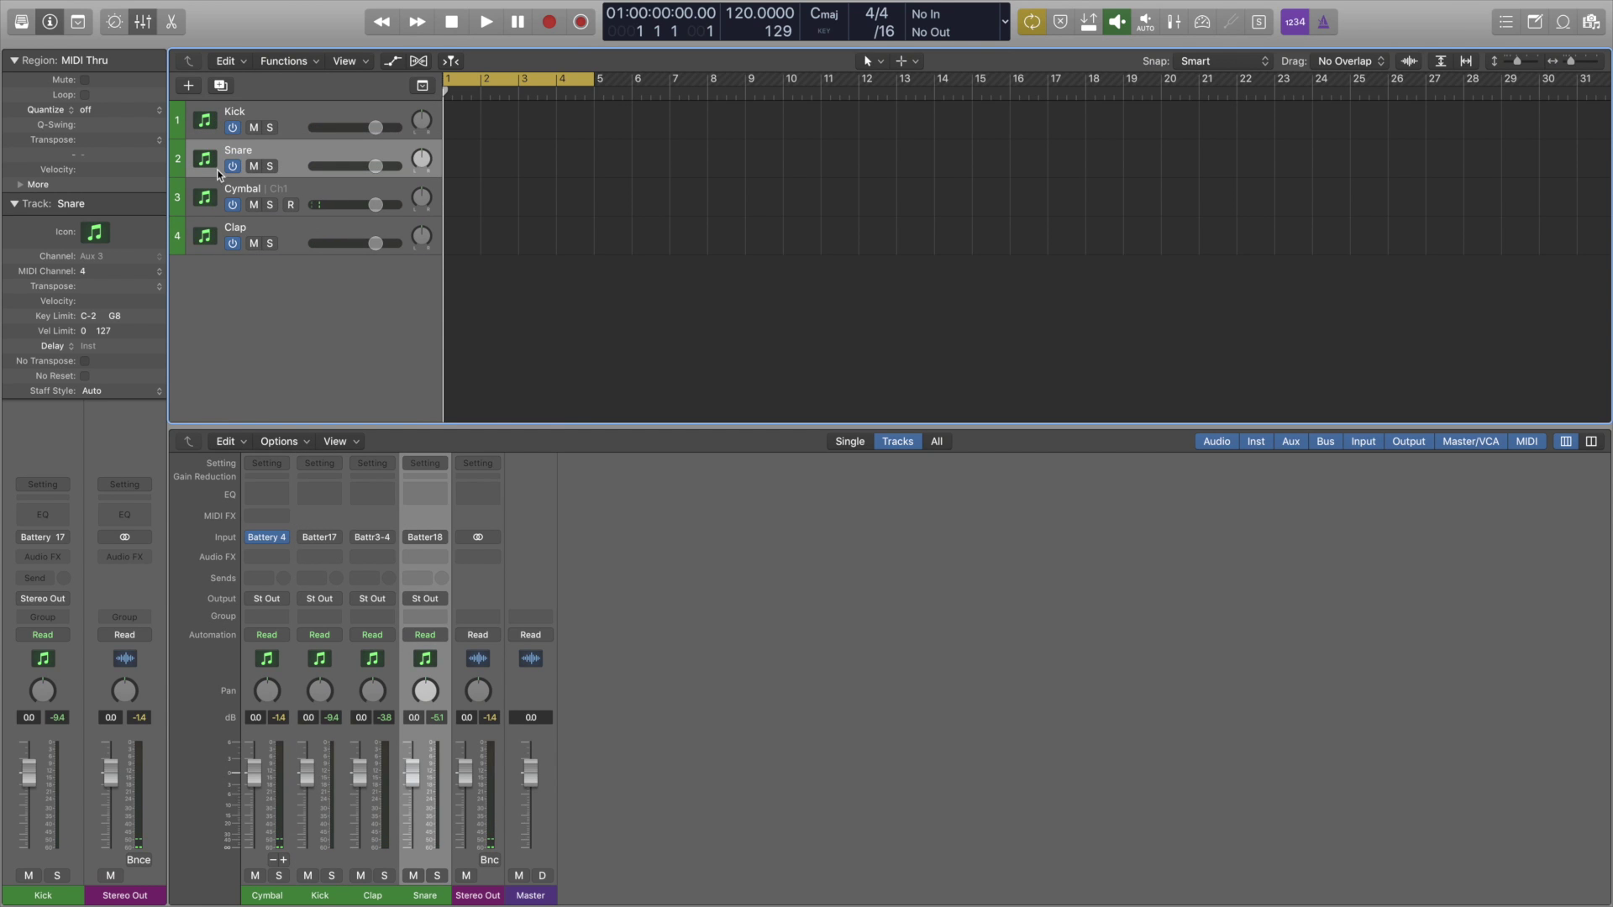
drag(206, 238, 205, 198)
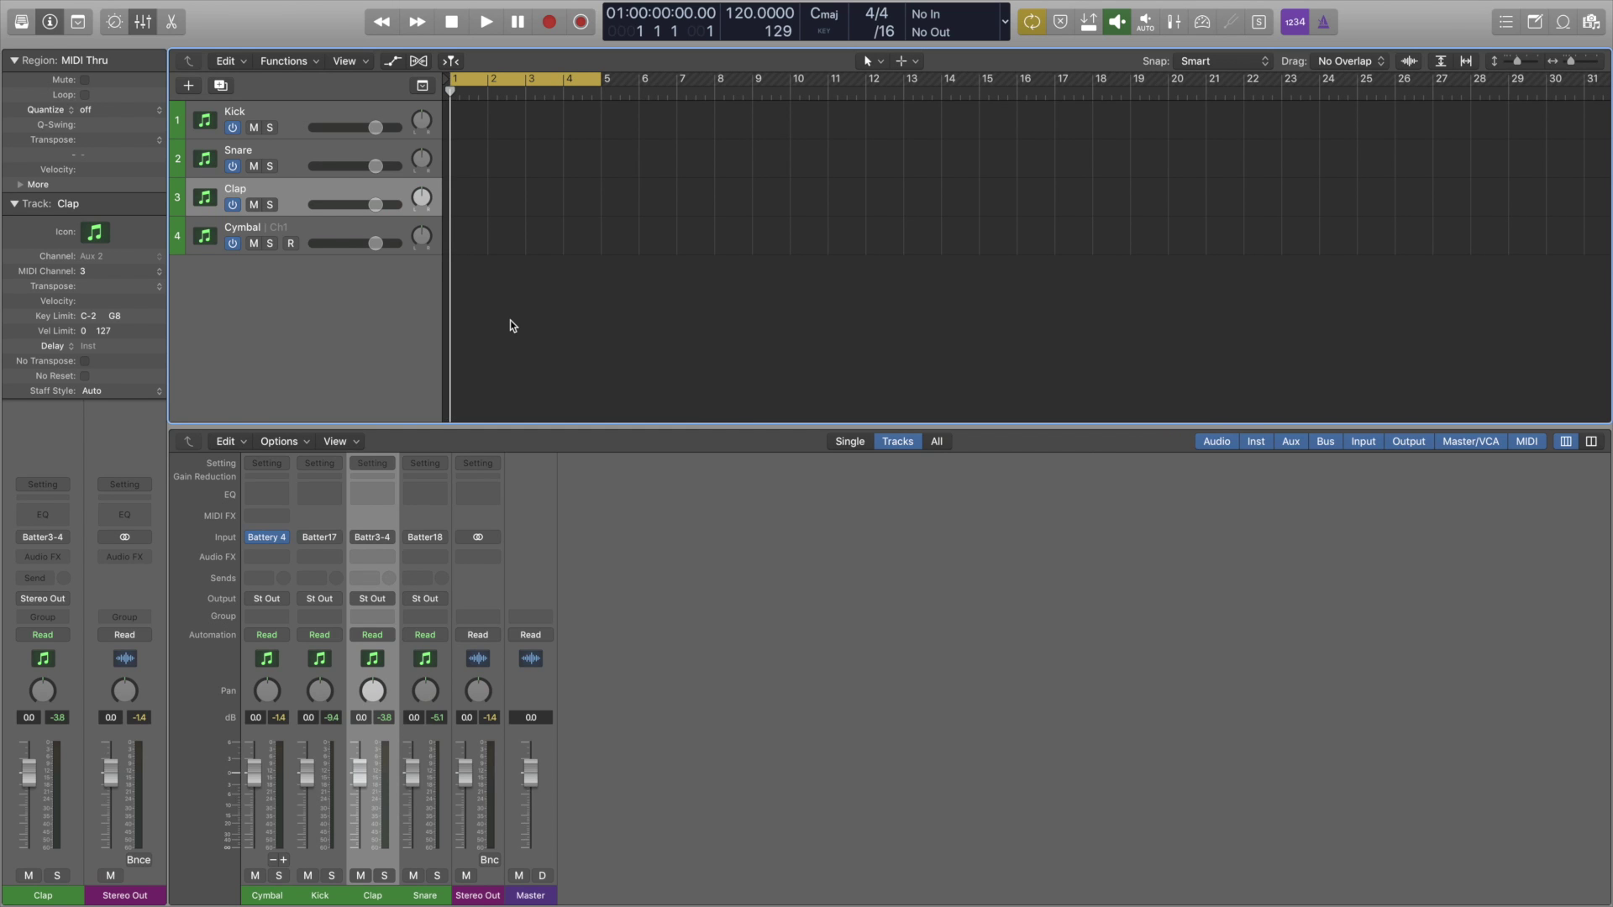
Try grouping the Kick, Snare, Clap and Cymbal tracks in a folder stack, and undo it
click(320, 230)
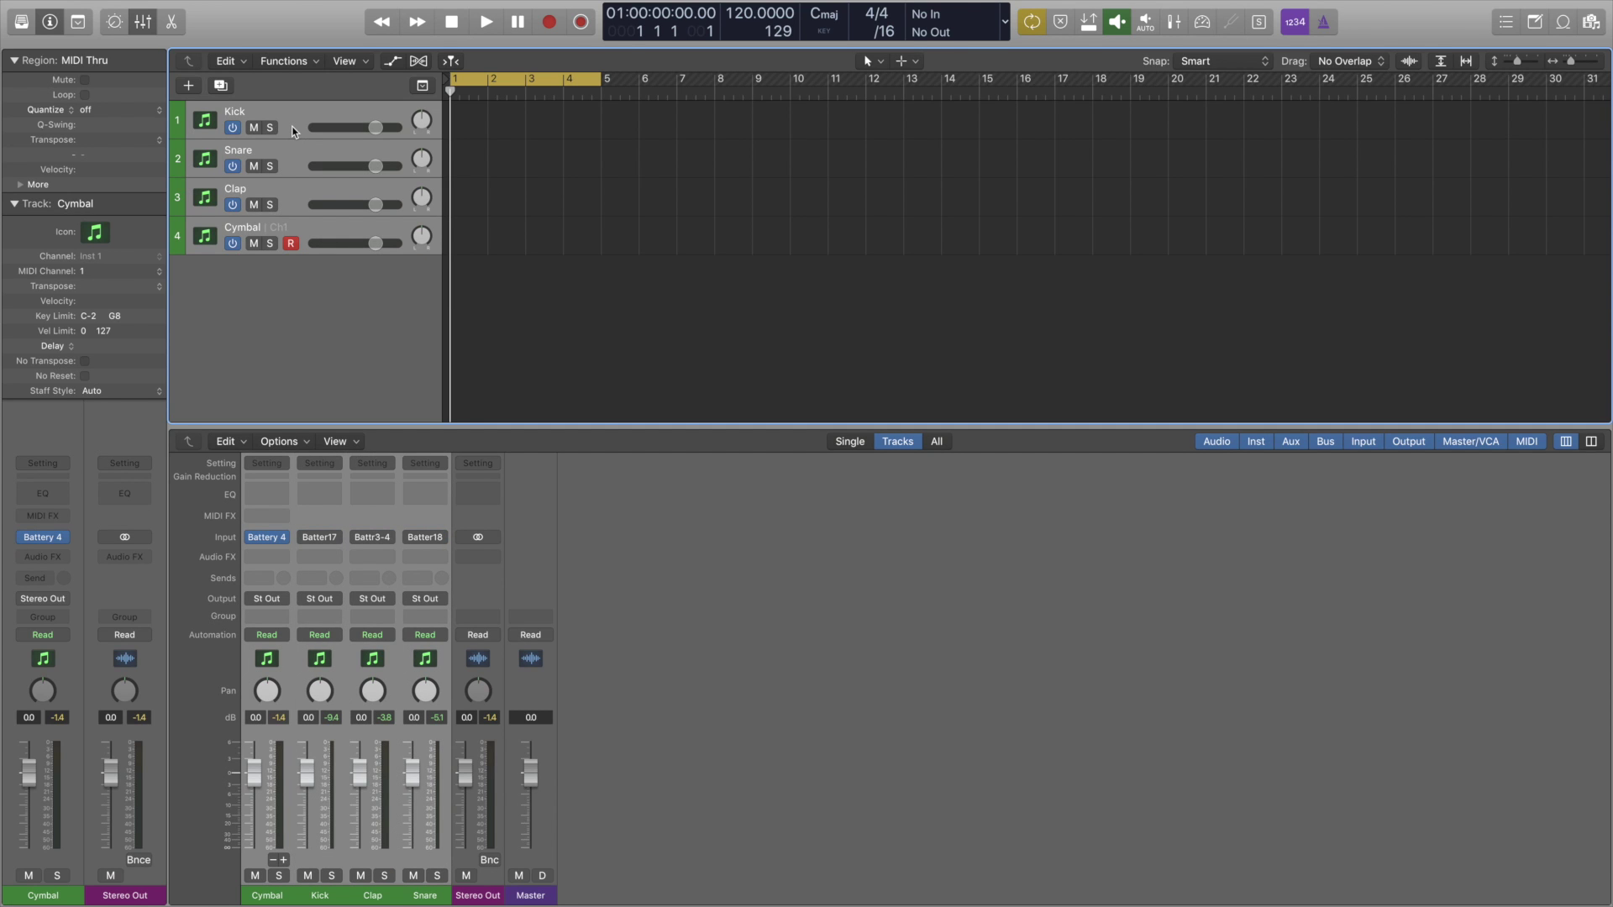
key(super+shift+d)
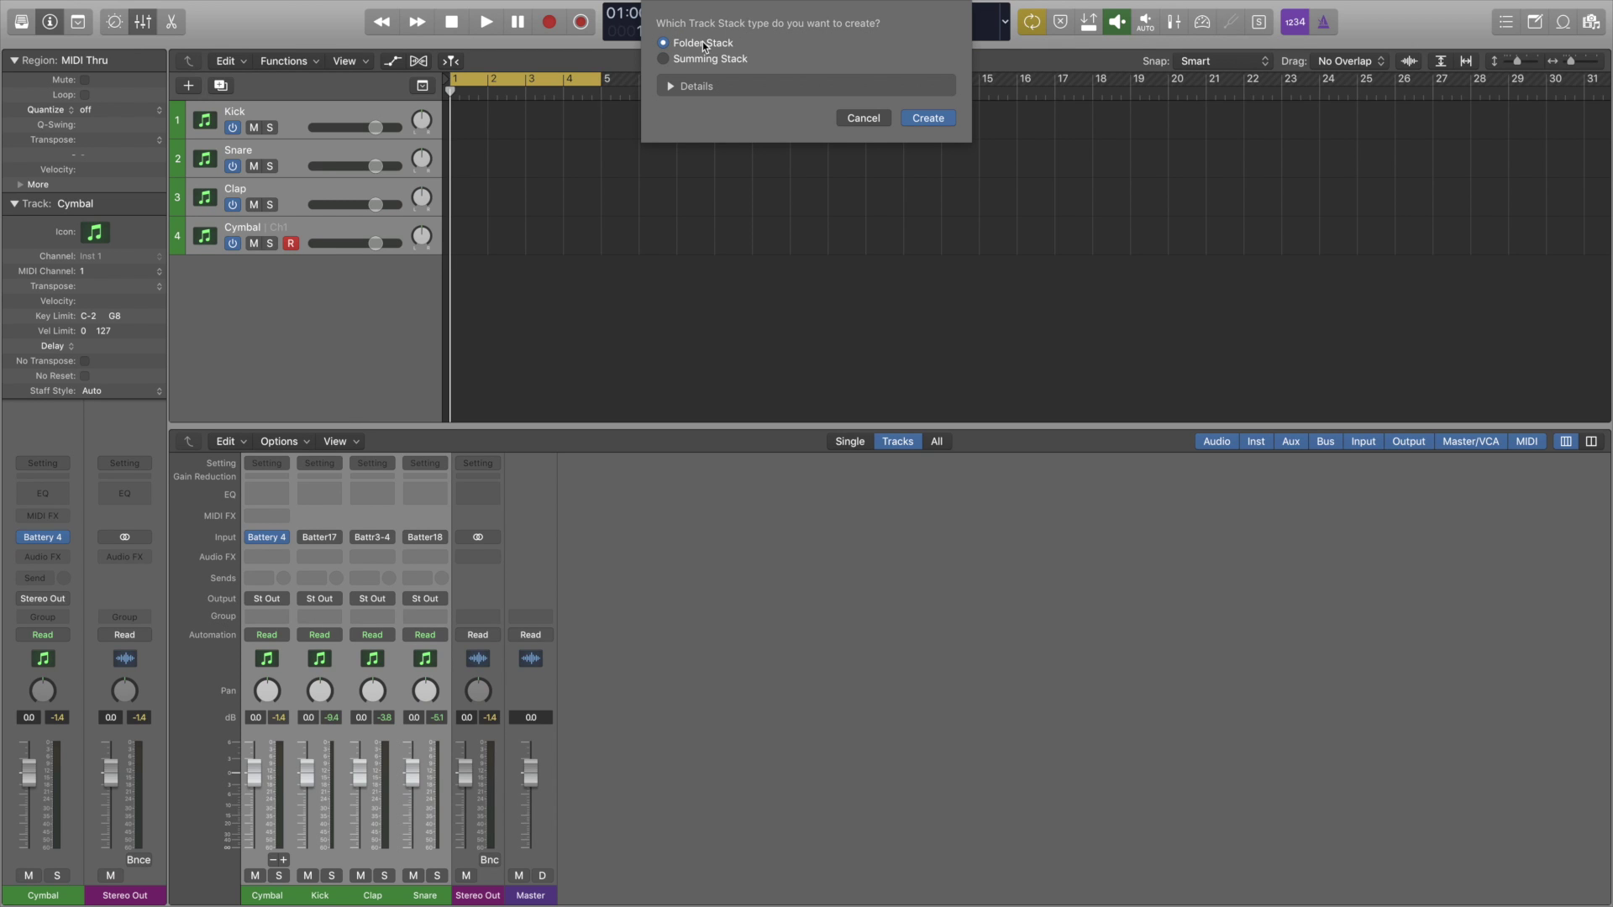
click(930, 122)
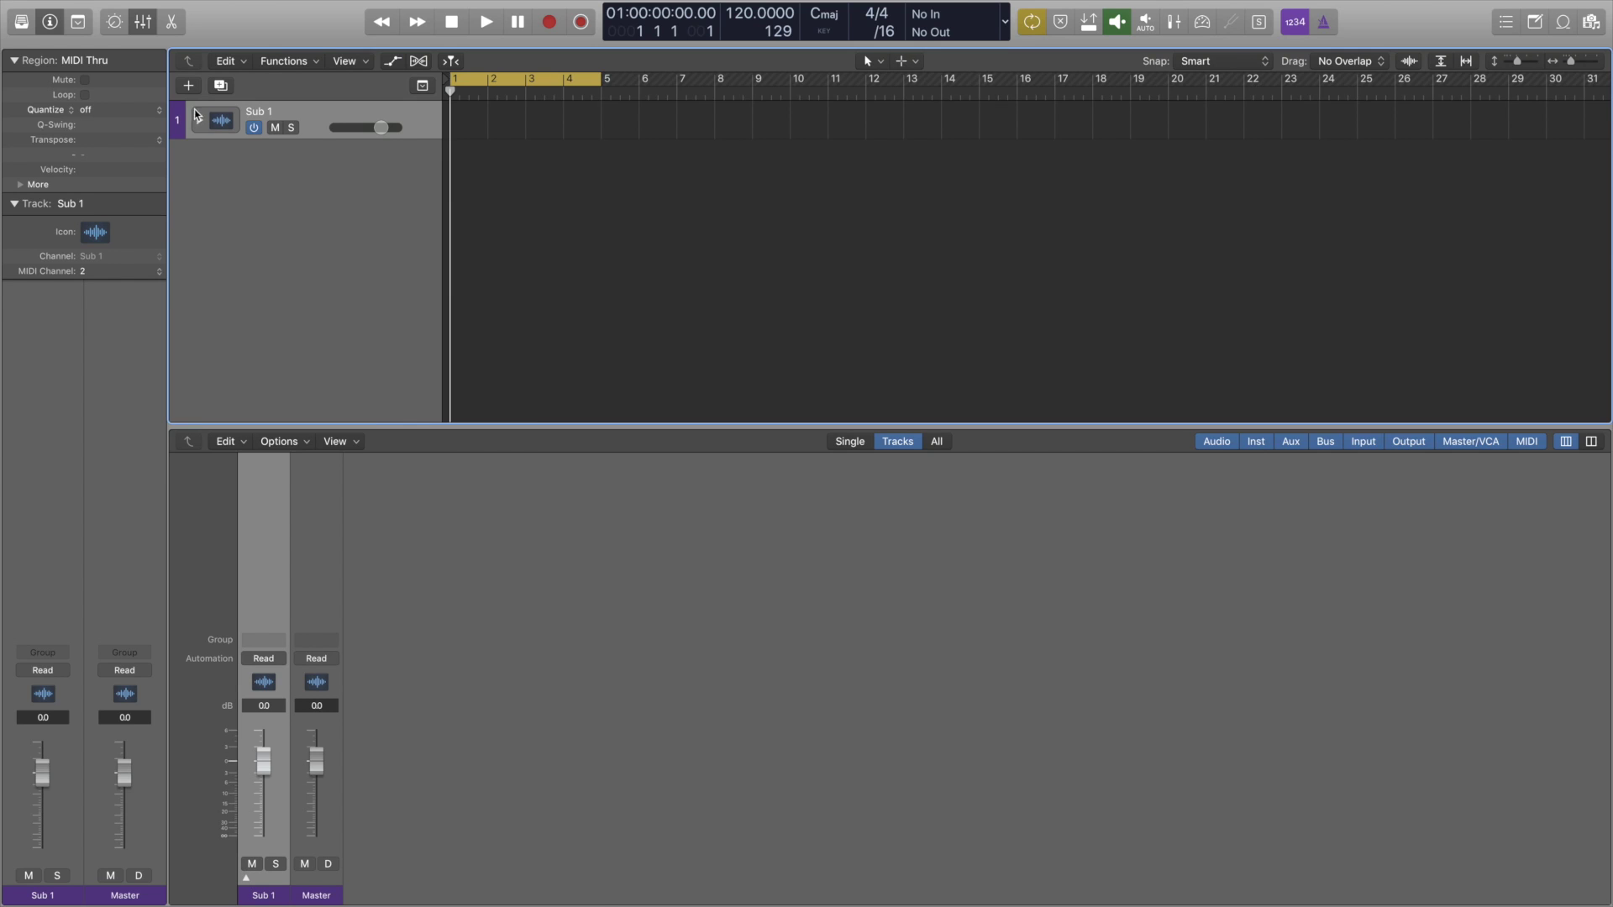
click(199, 120)
click(199, 120)
key(super+z)
Group the Kick, Snare, Clap and Cymbal tracks into a summing stack
right_click(294, 118)
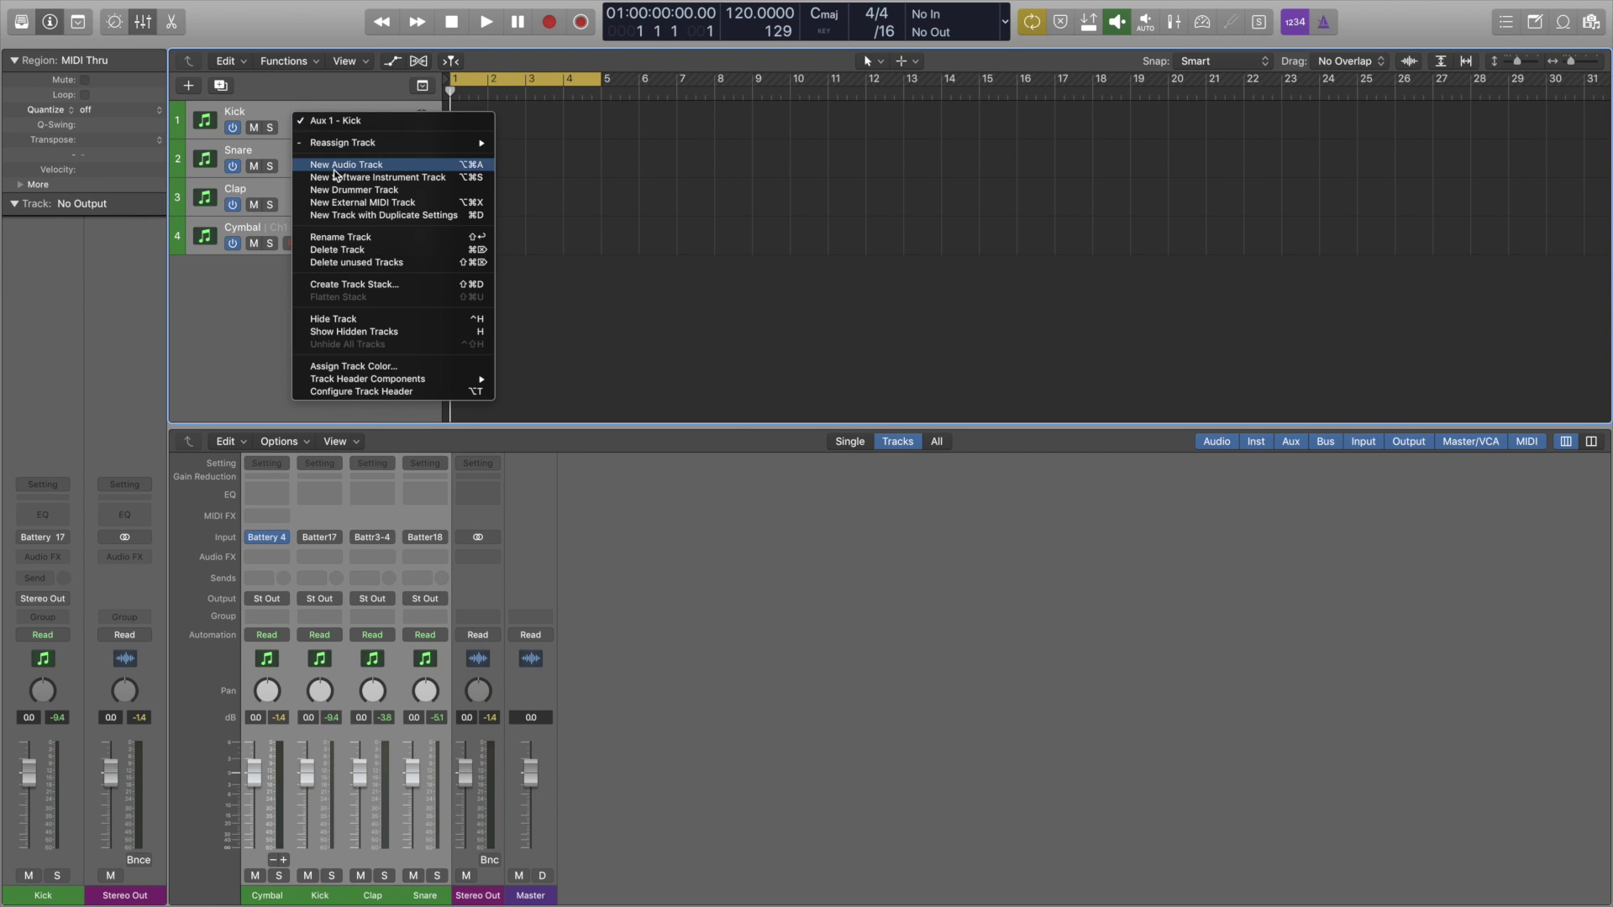
click(211, 299)
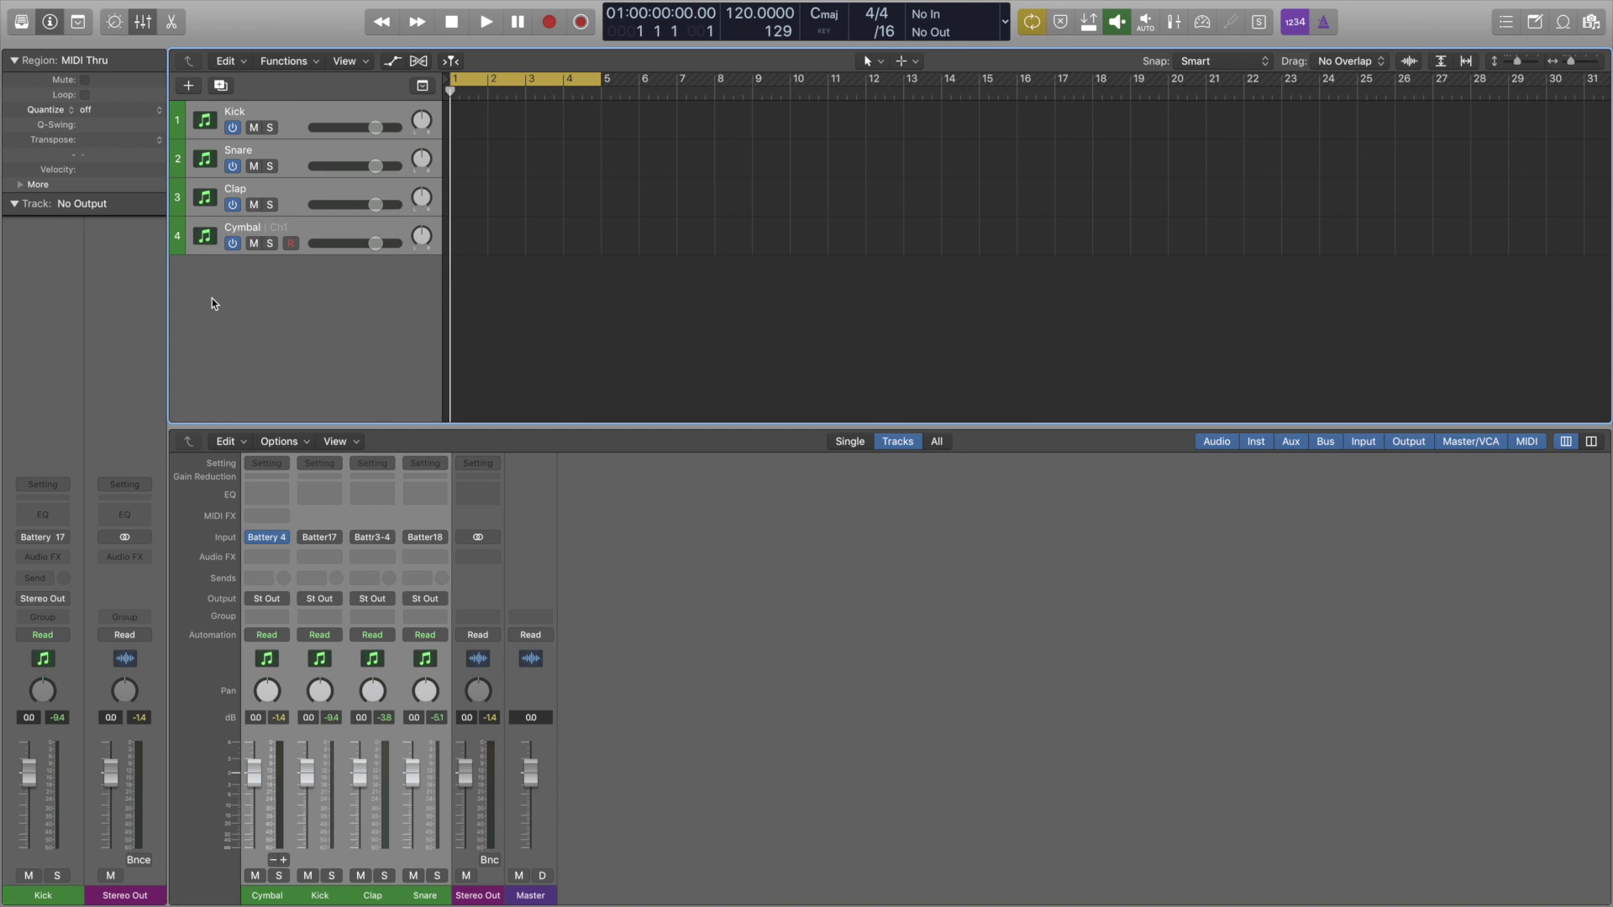
key(super+shift+d)
click(681, 61)
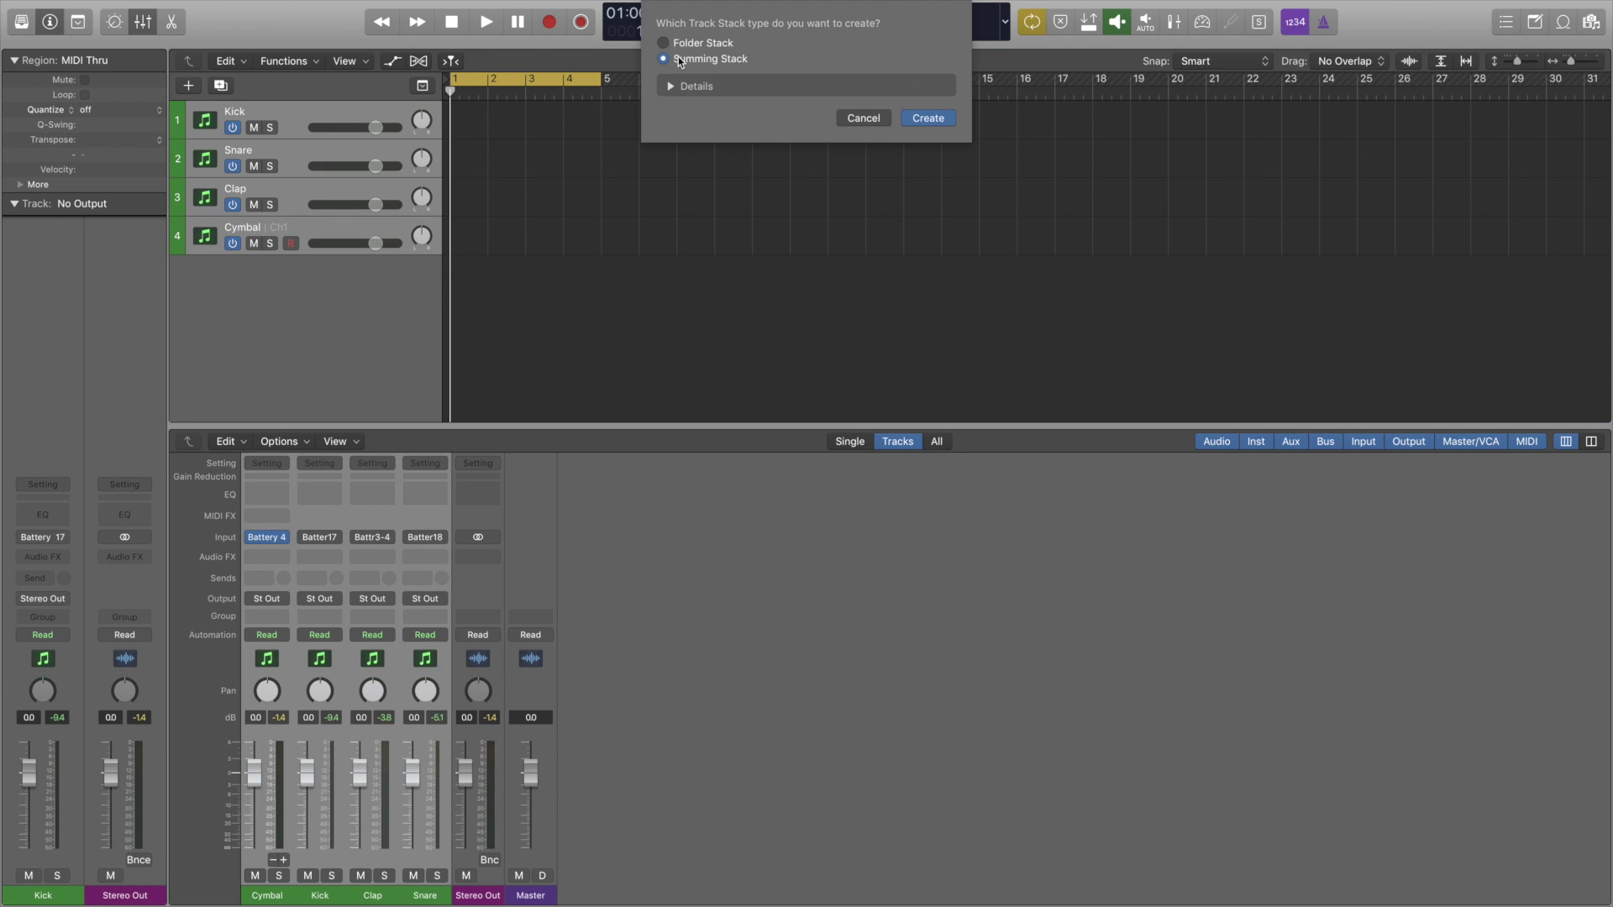
click(939, 118)
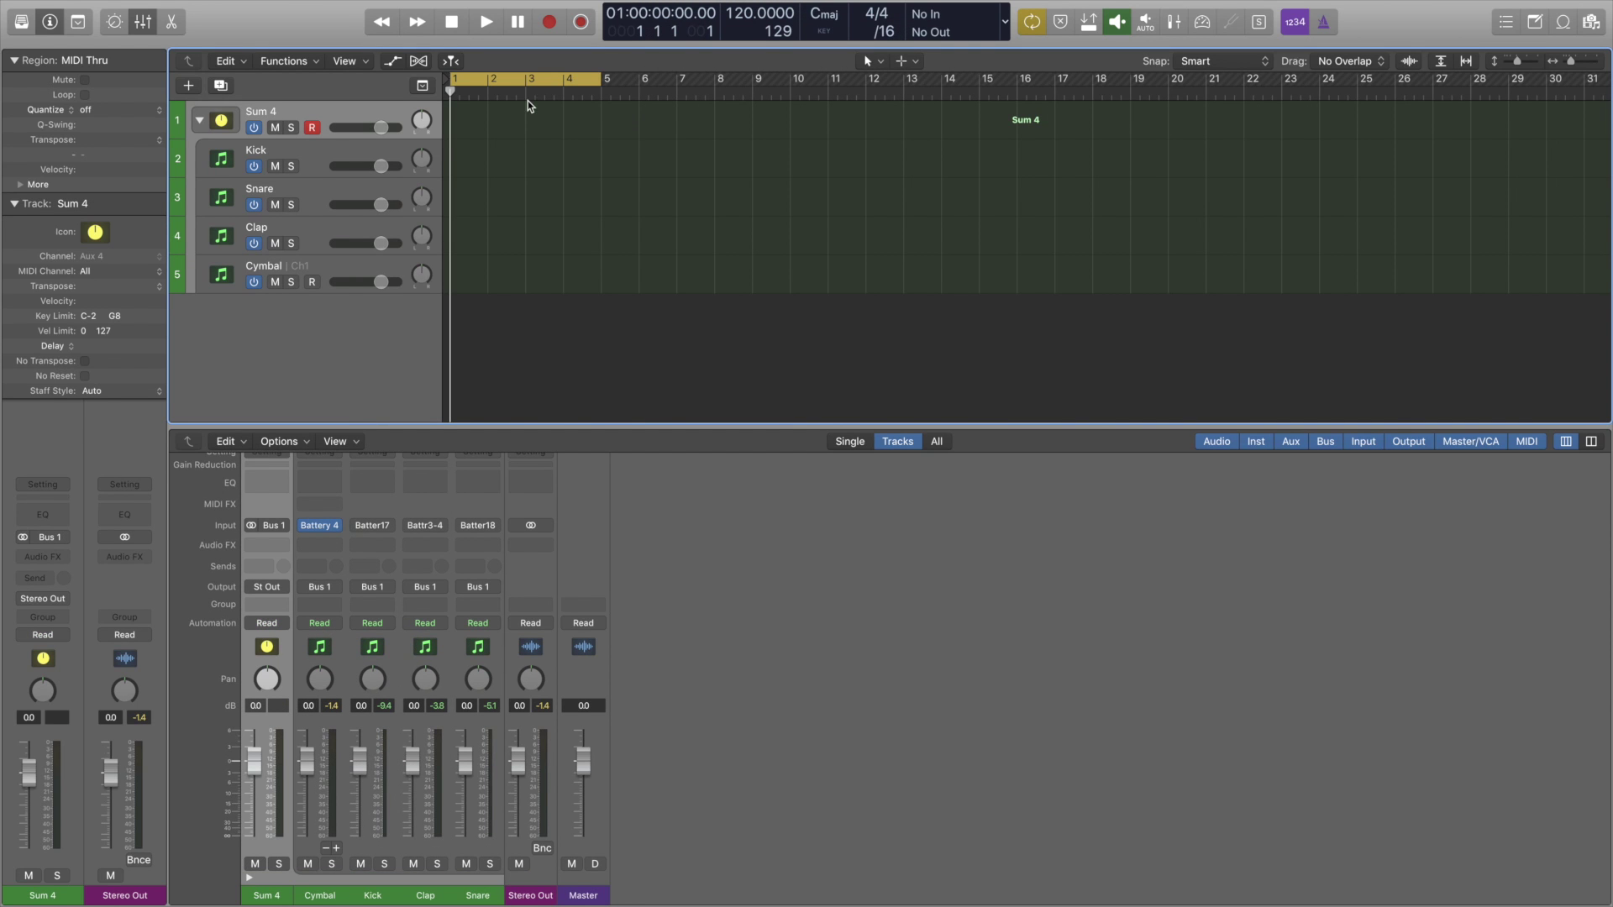
Rename the summing stack as Drums and collapse it
double_click(257, 112)
text(Drums)
key(Return)
click(199, 123)
Record a four-bar MIDI drum pattern on the Drums stack within the cycle range
key(r)
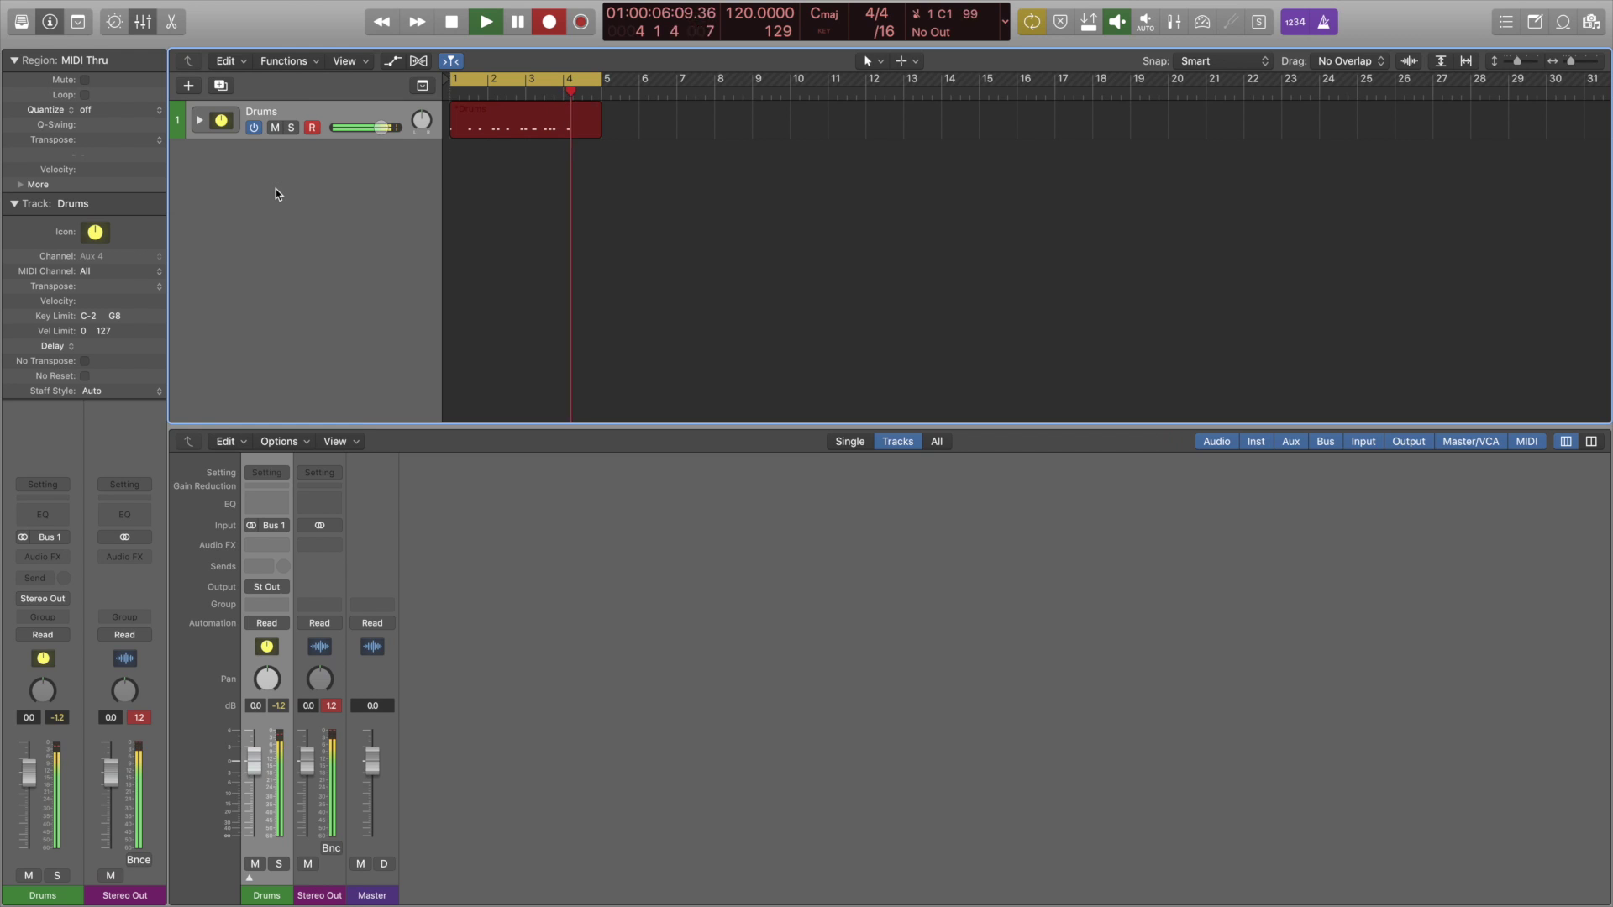
key(space)
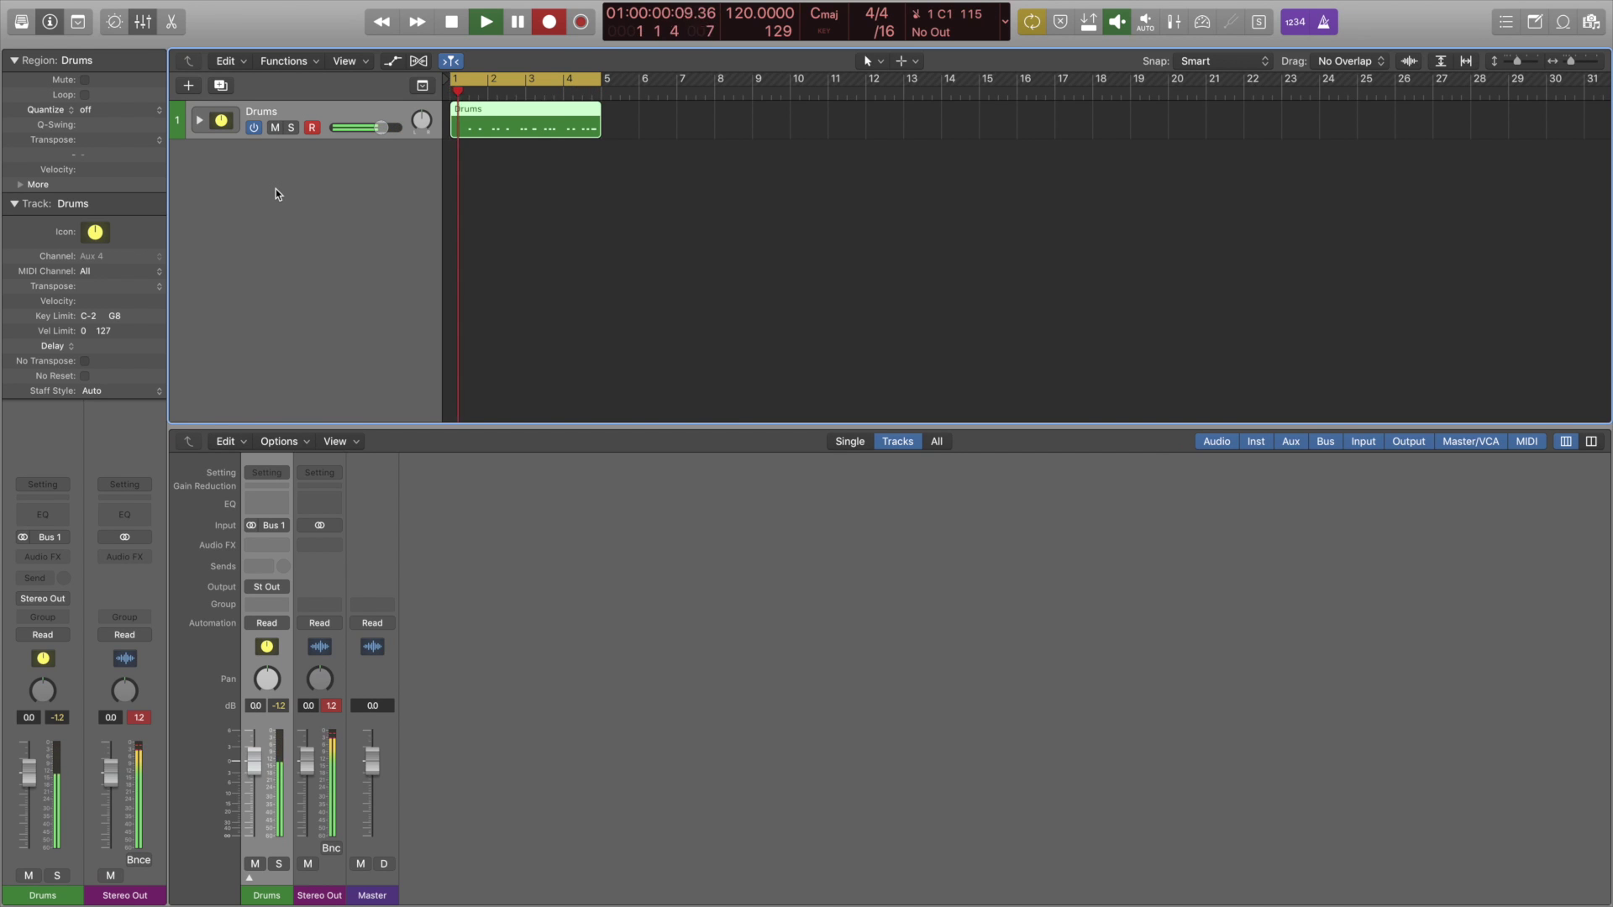